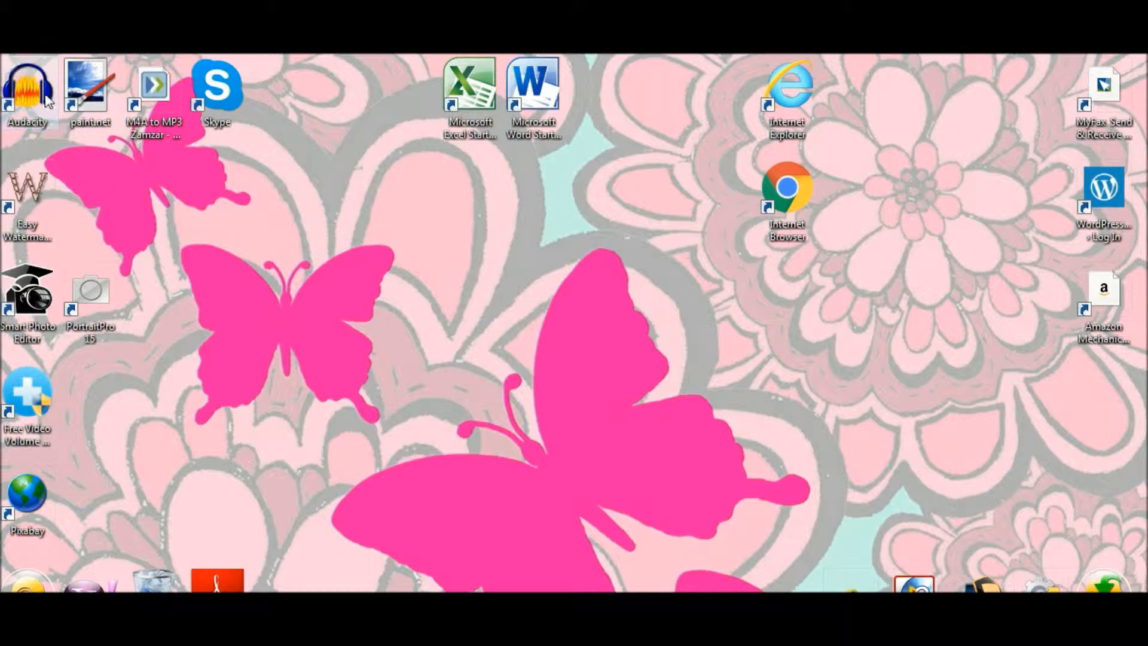
Step: Launch Smart Photo Editor and load the Scape5 picture from the 0 - Holding Zone folder
click(28, 306)
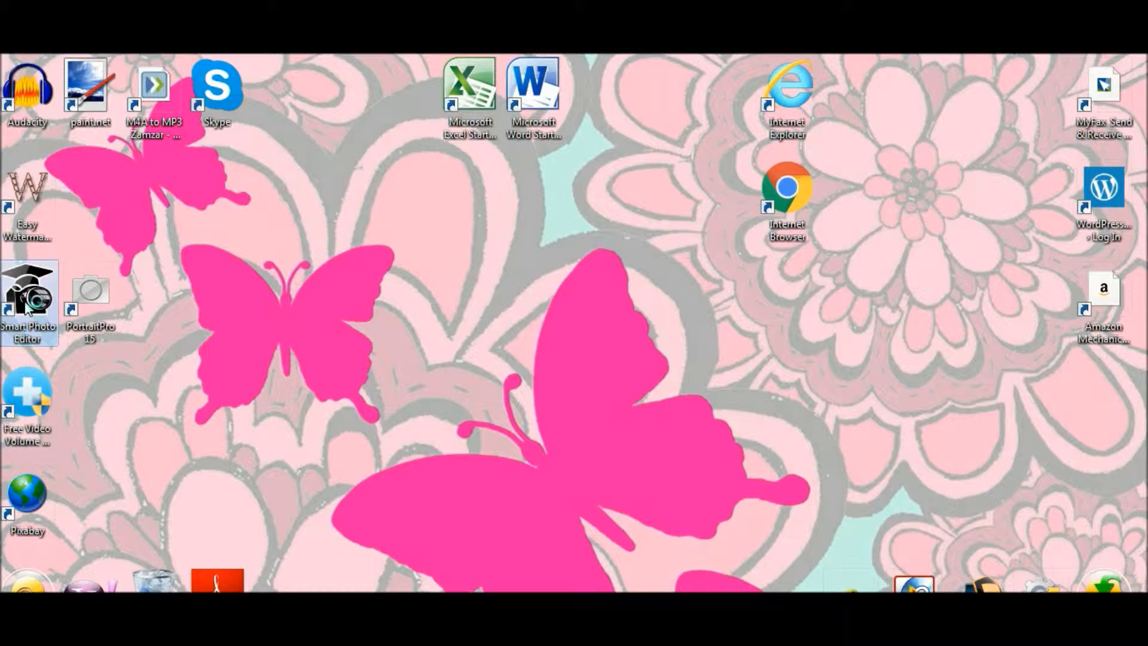
double_click(28, 306)
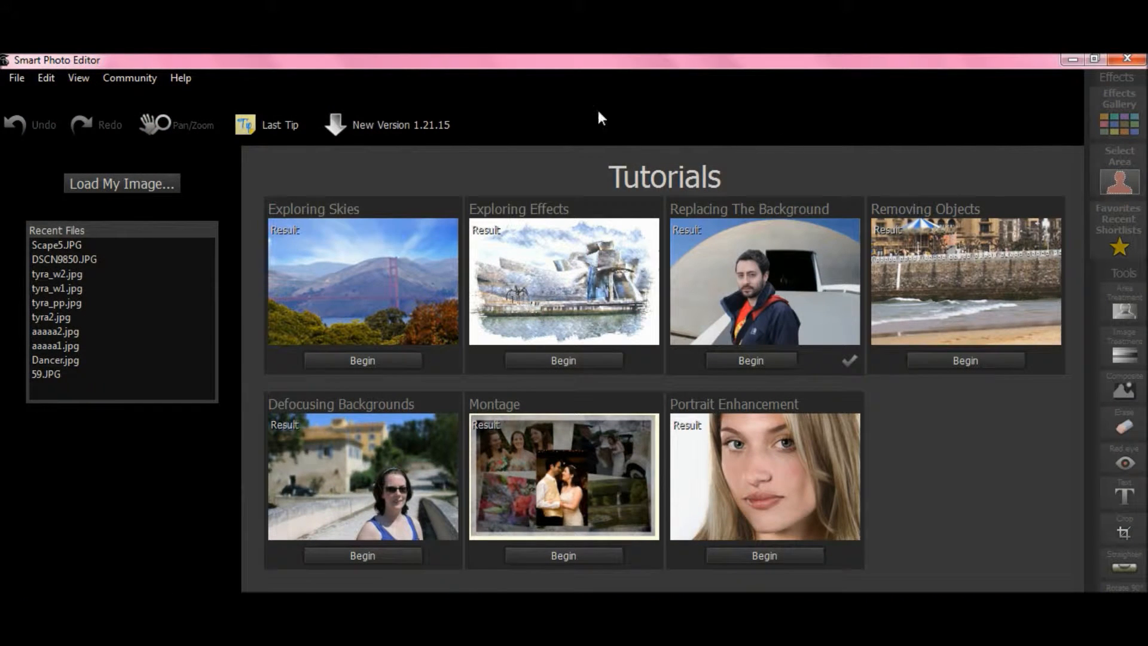
click(96, 182)
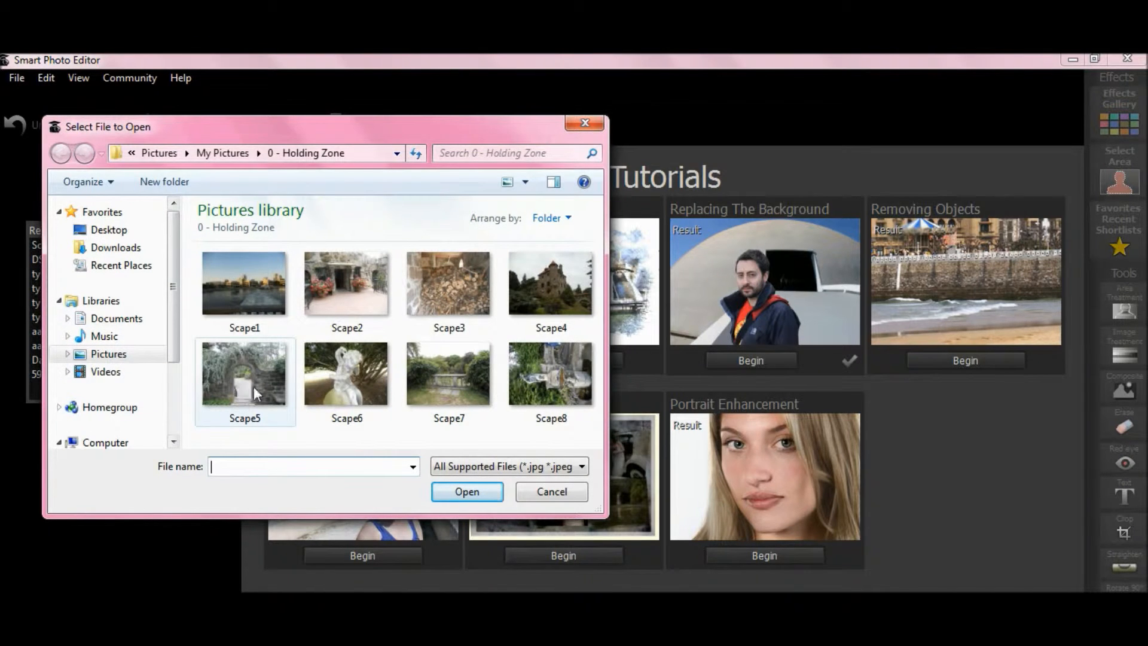
double_click(259, 371)
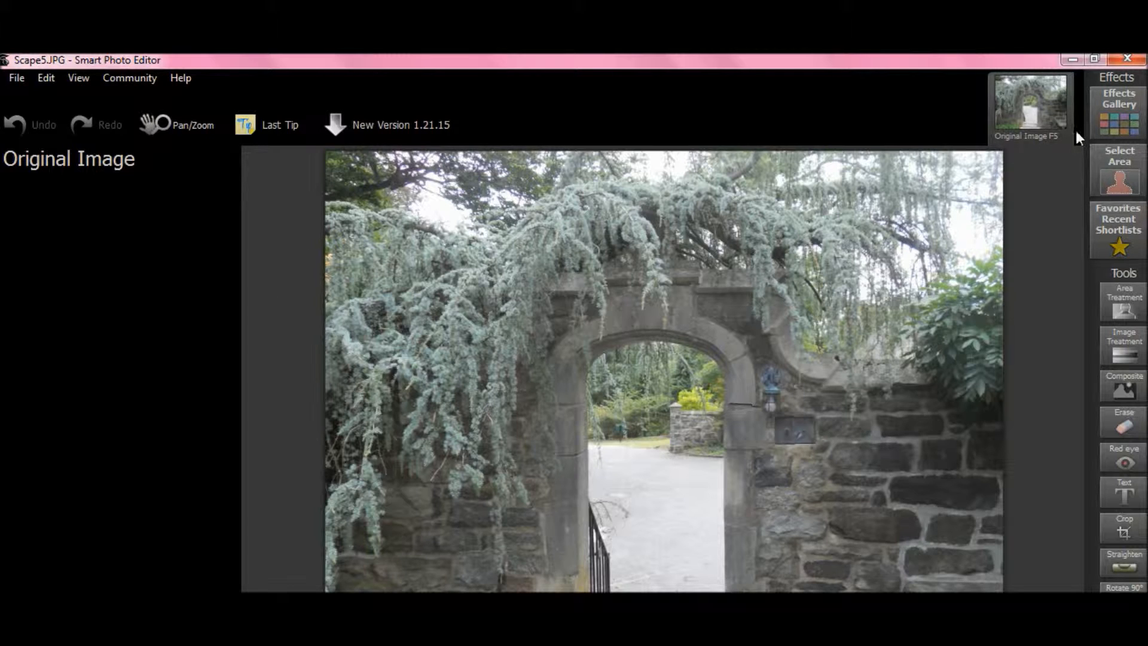
Step: Crop a narrow strip off the photo's right and top edges and apply the crop
click(1118, 236)
click(1110, 530)
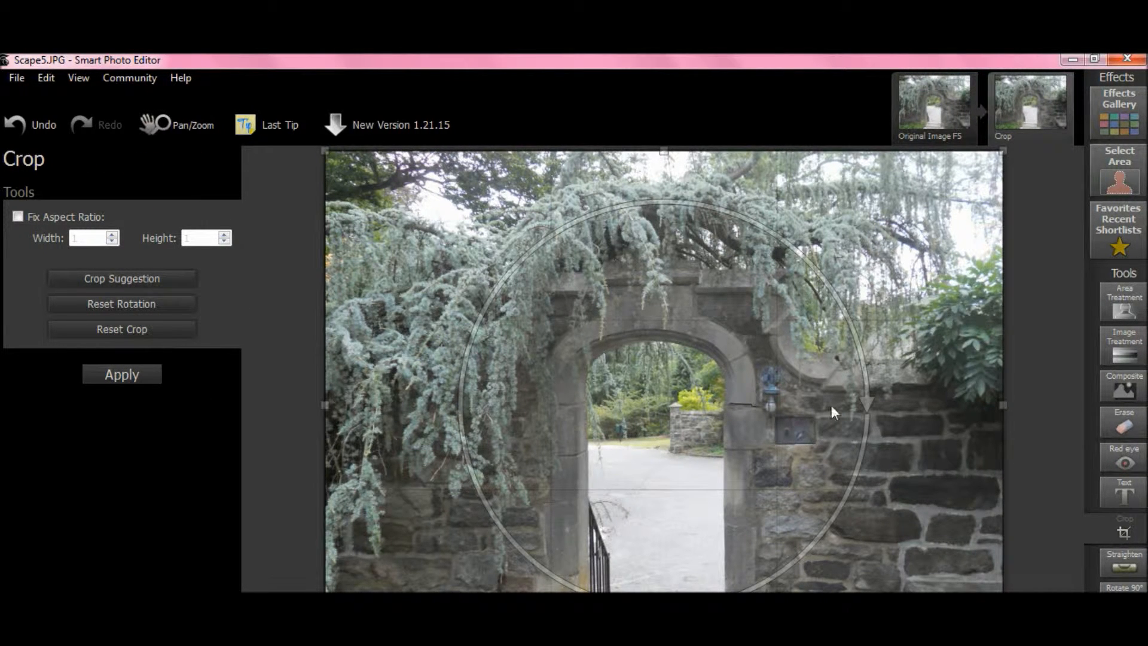
drag(1003, 407, 984, 405)
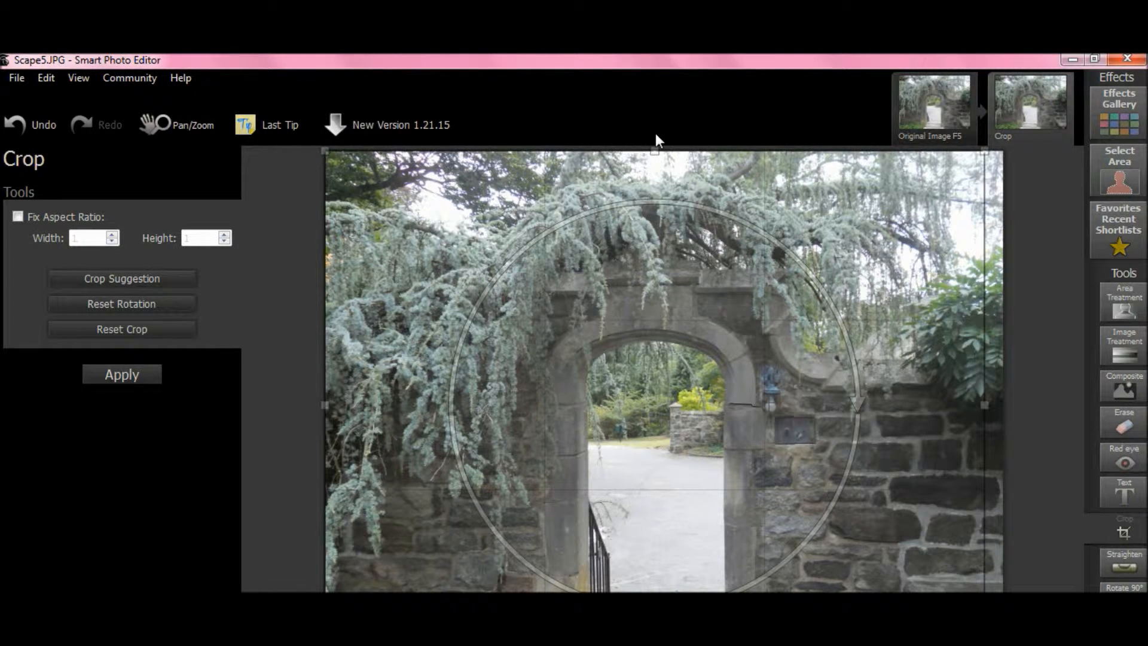
drag(655, 151, 651, 189)
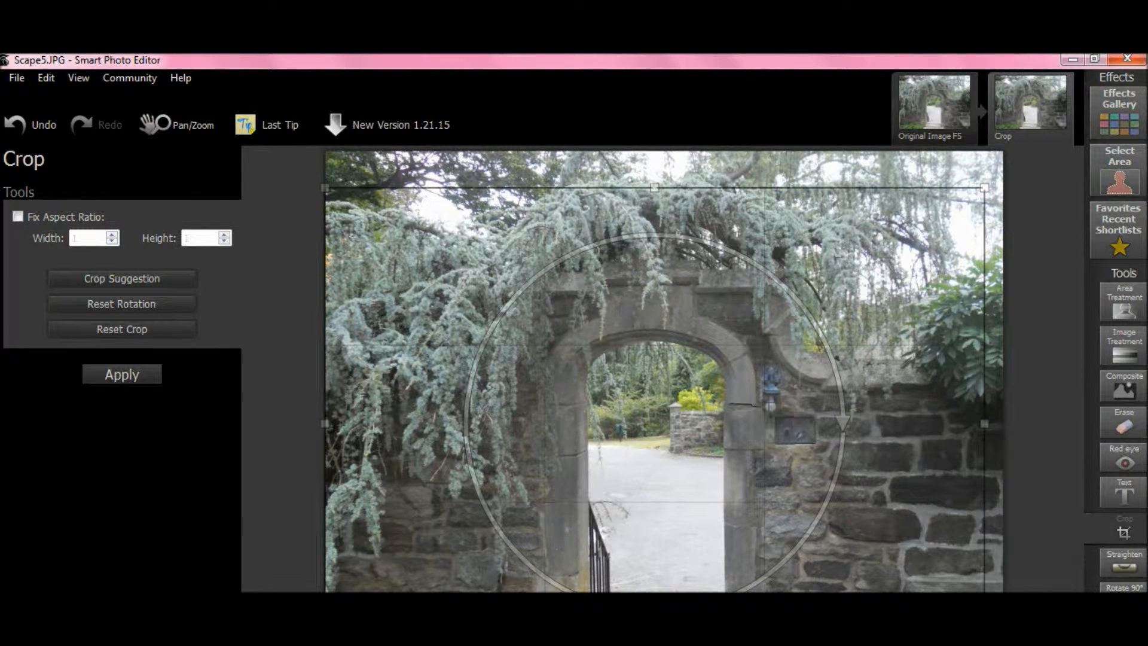
click(125, 375)
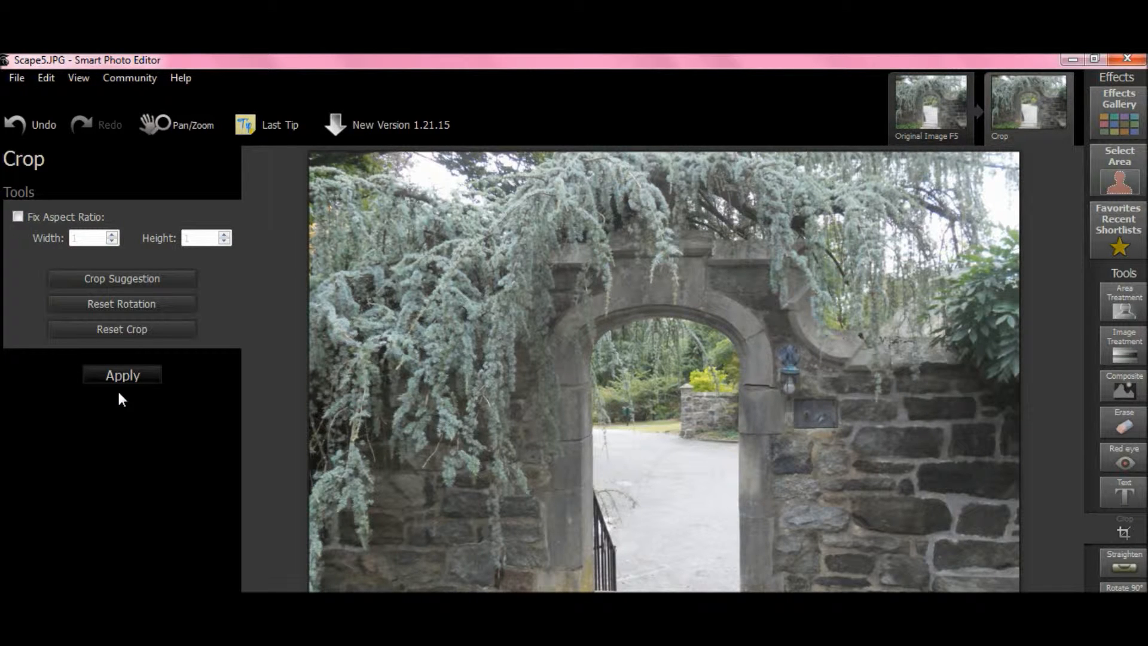
Step: Review the favorite and recent effects, including the Favorite Effects Manager, and close it without changing the lists
mouse_move(764, 264)
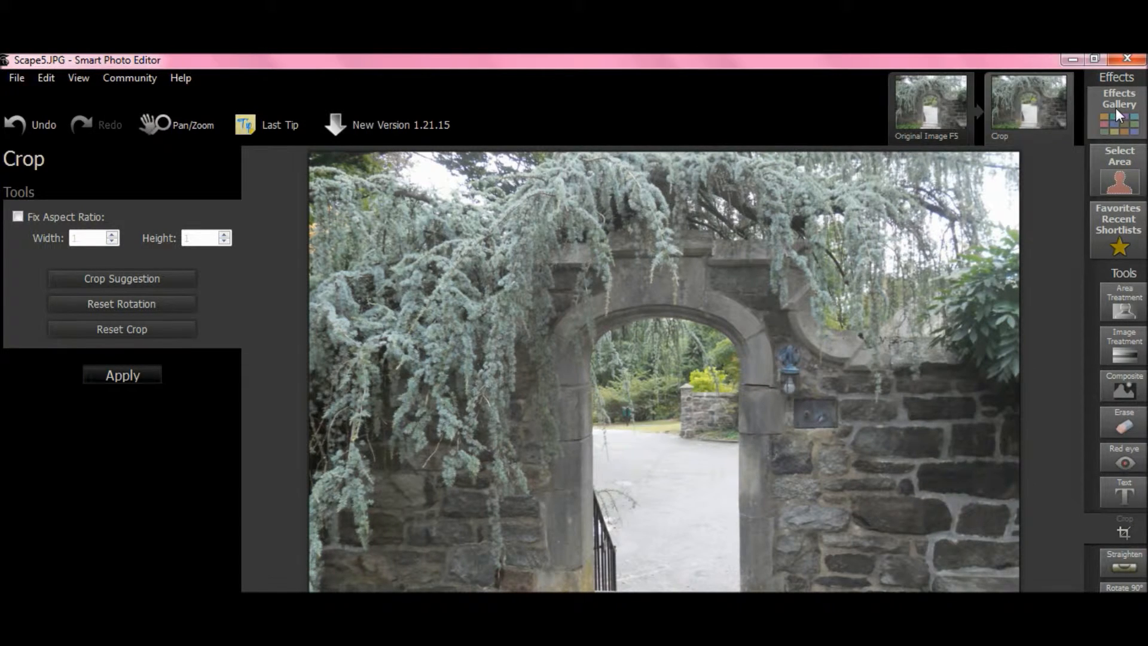
mouse_move(1115, 107)
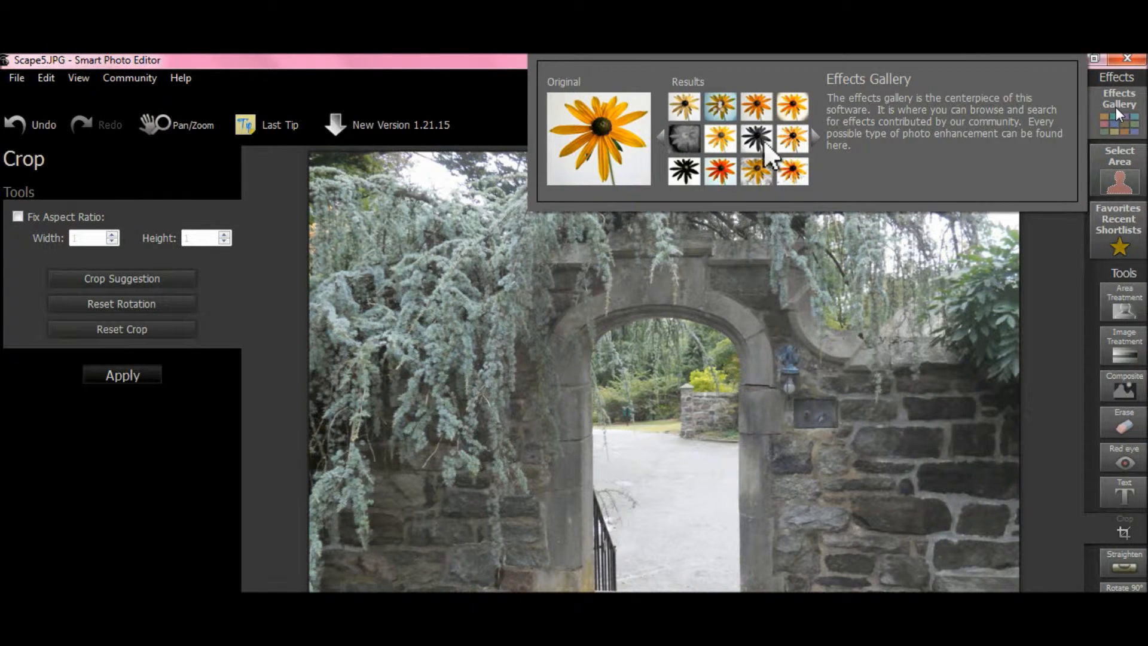
click(1117, 219)
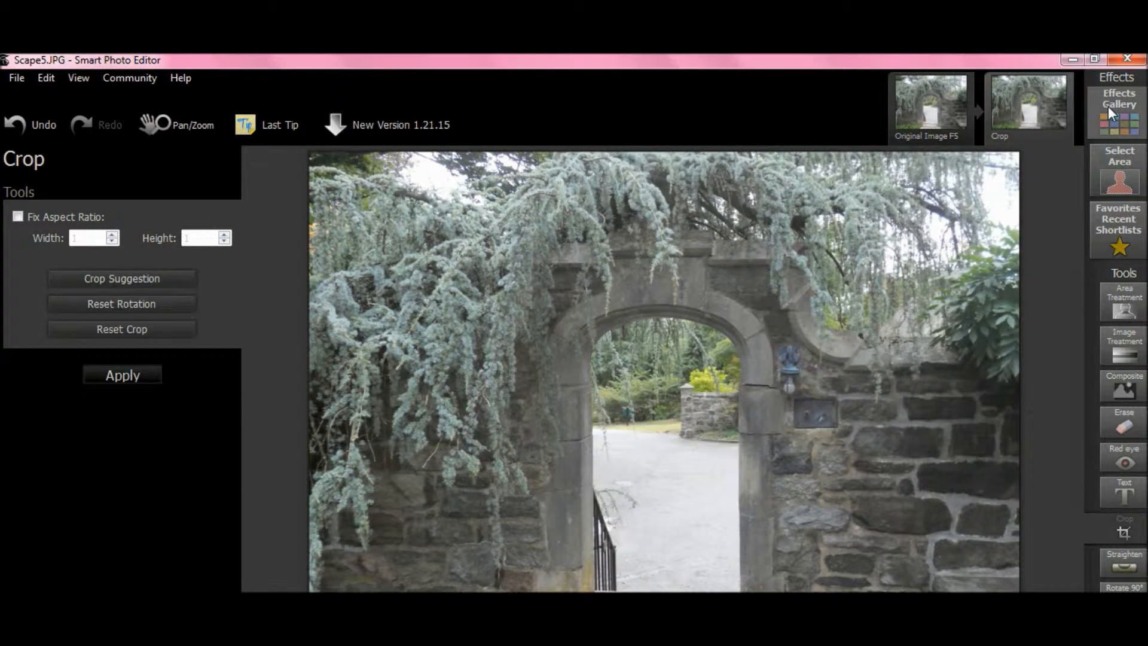
mouse_move(1107, 106)
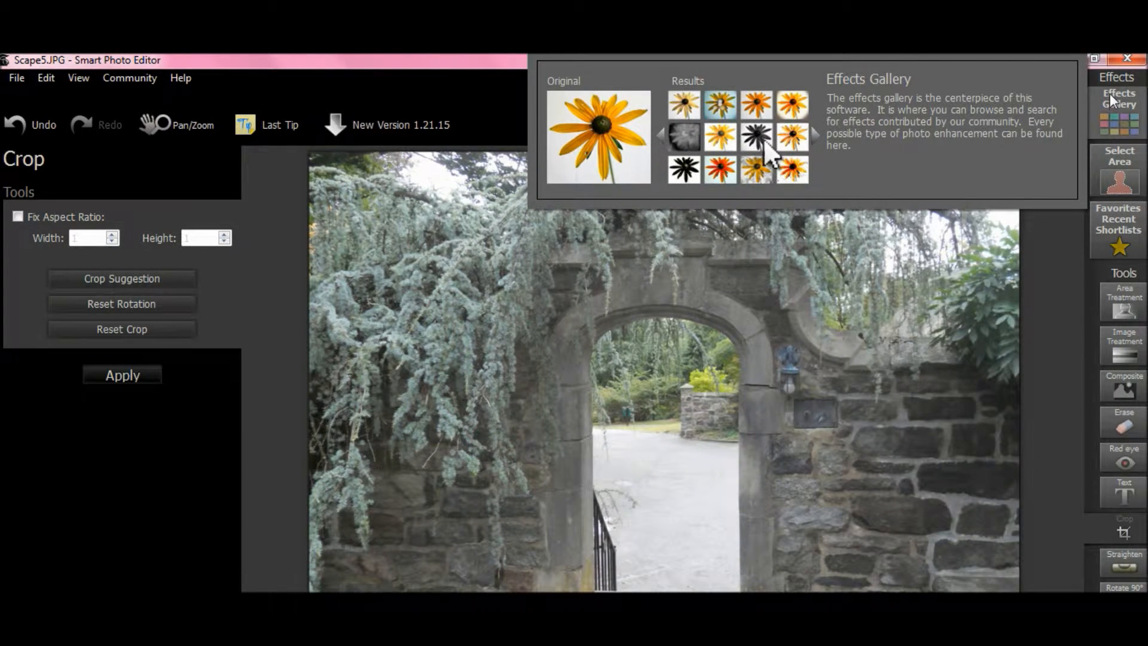
click(1122, 220)
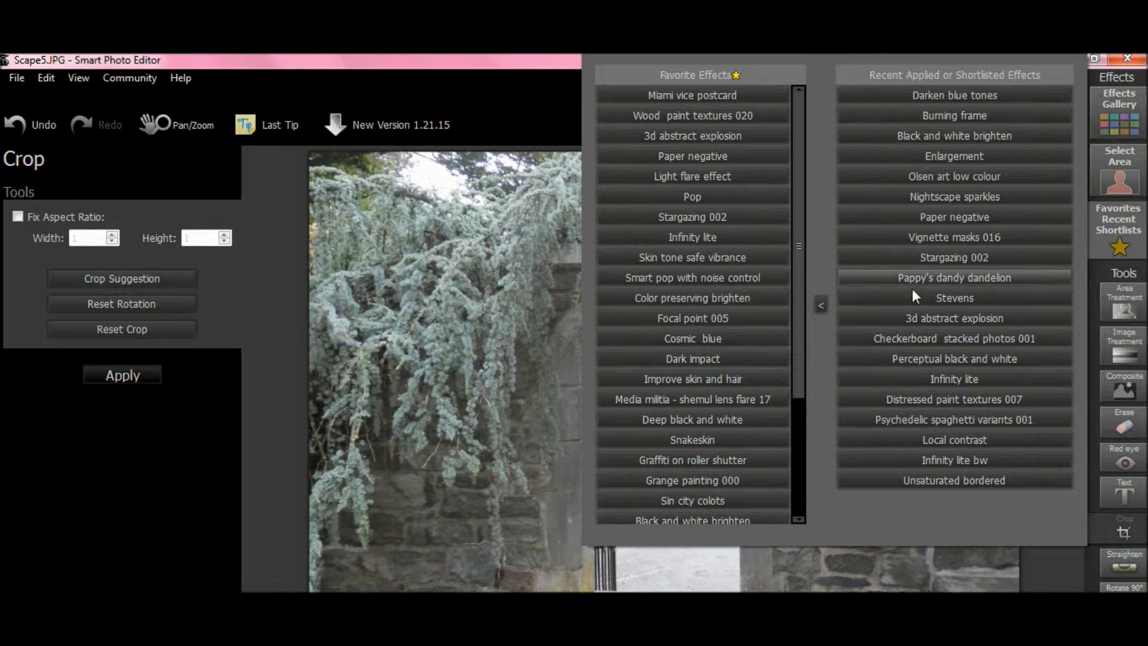
click(821, 305)
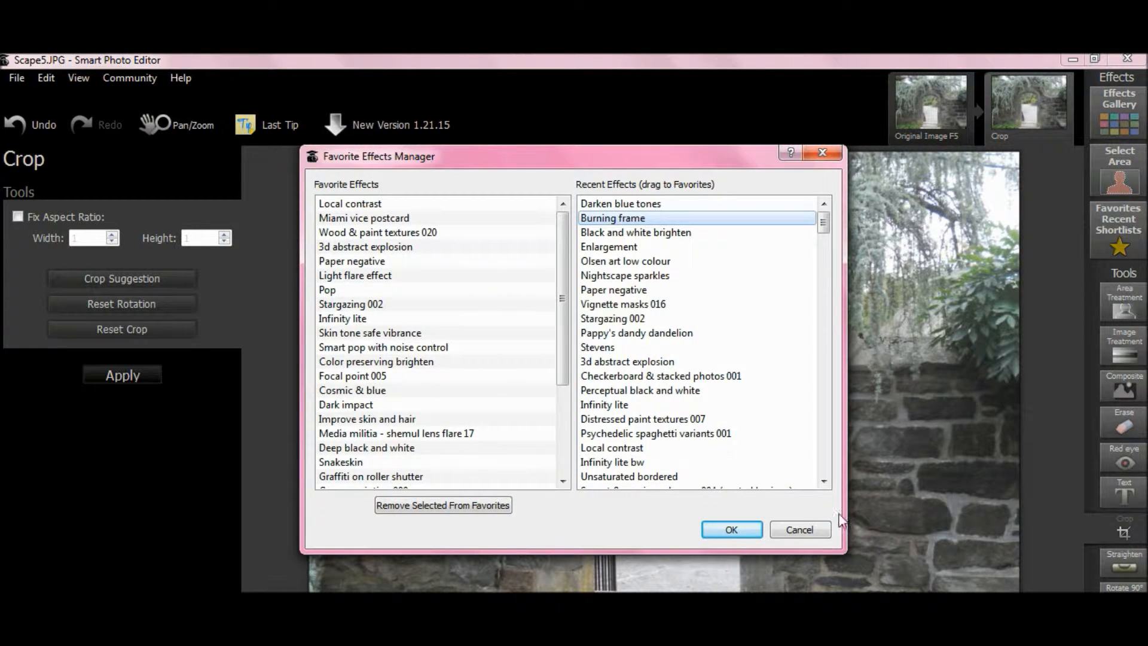
click(795, 529)
Step: Apply the favorite effect Pop to the cropped photo and set its Saturation to 1.000
mouse_move(1121, 199)
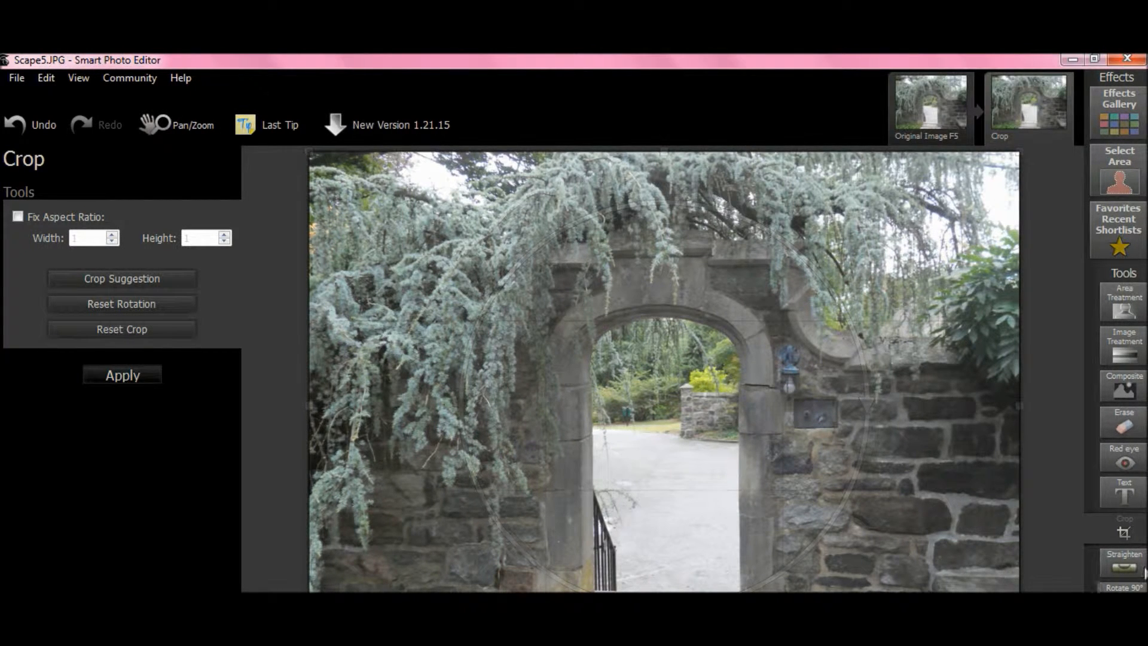
mouse_move(1113, 231)
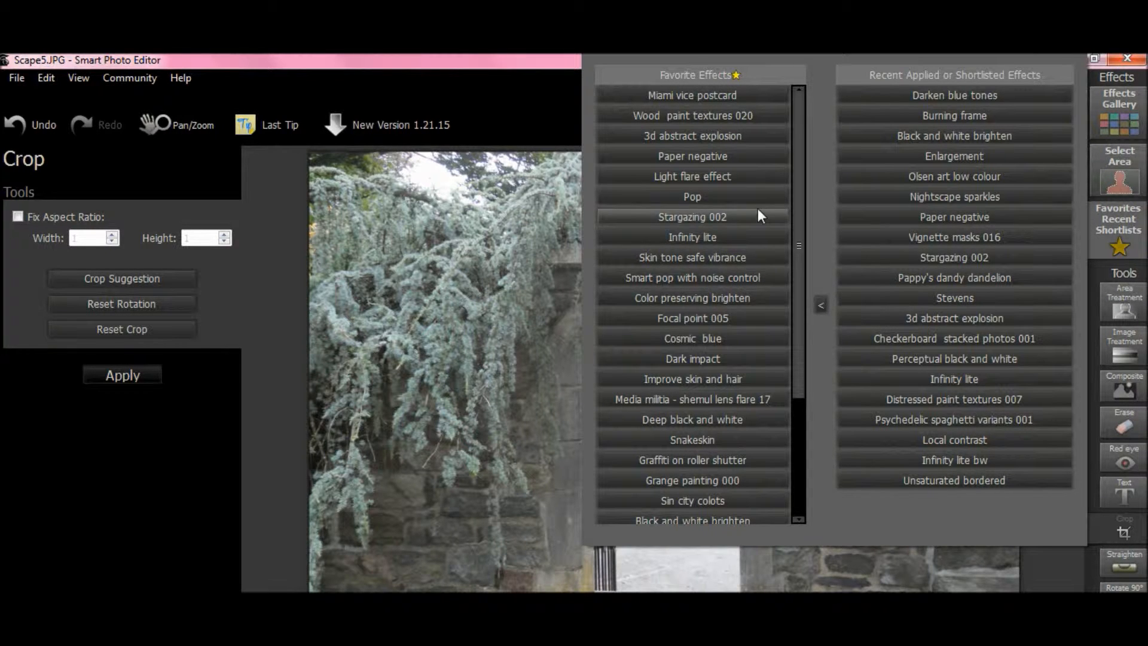
click(724, 202)
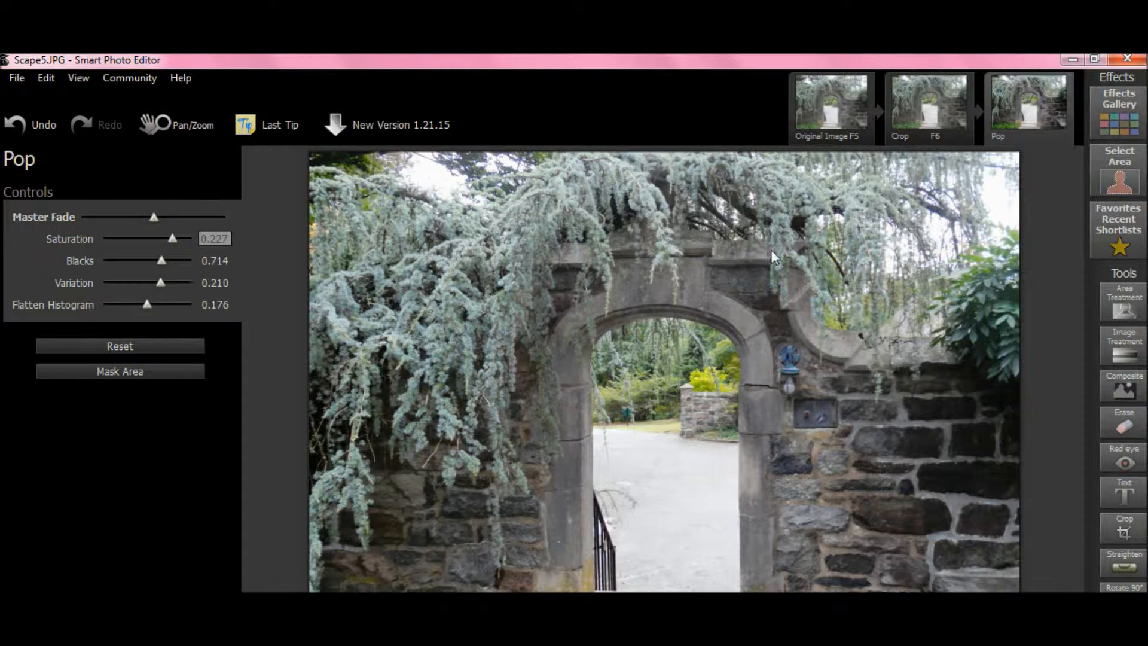
drag(171, 239, 187, 241)
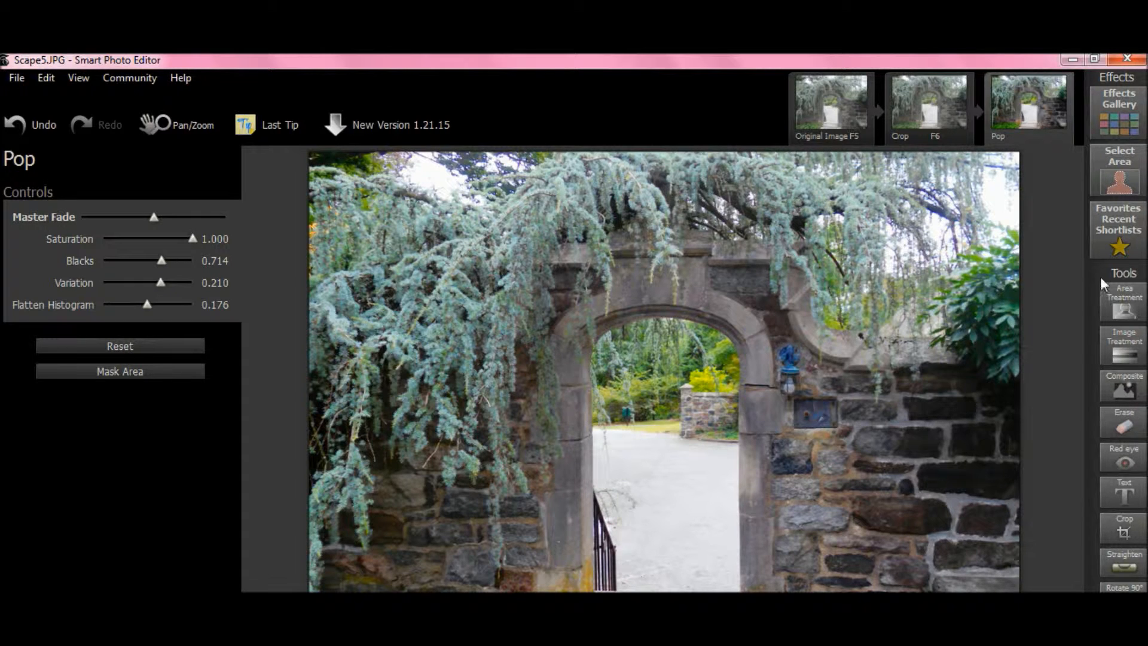
Step: Add an Image Treatment with Brightness about -0.335, Blacks about 0.016 and Lights 1.000, nudging Exposure slightly below zero
click(1109, 233)
mouse_move(1117, 242)
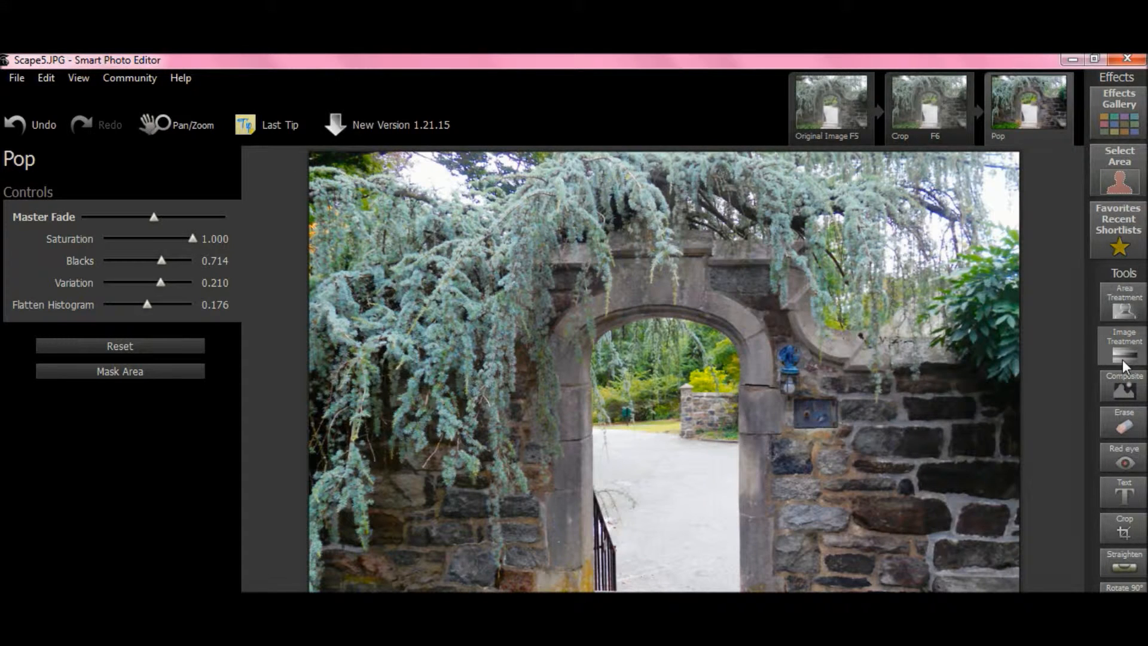
click(1127, 348)
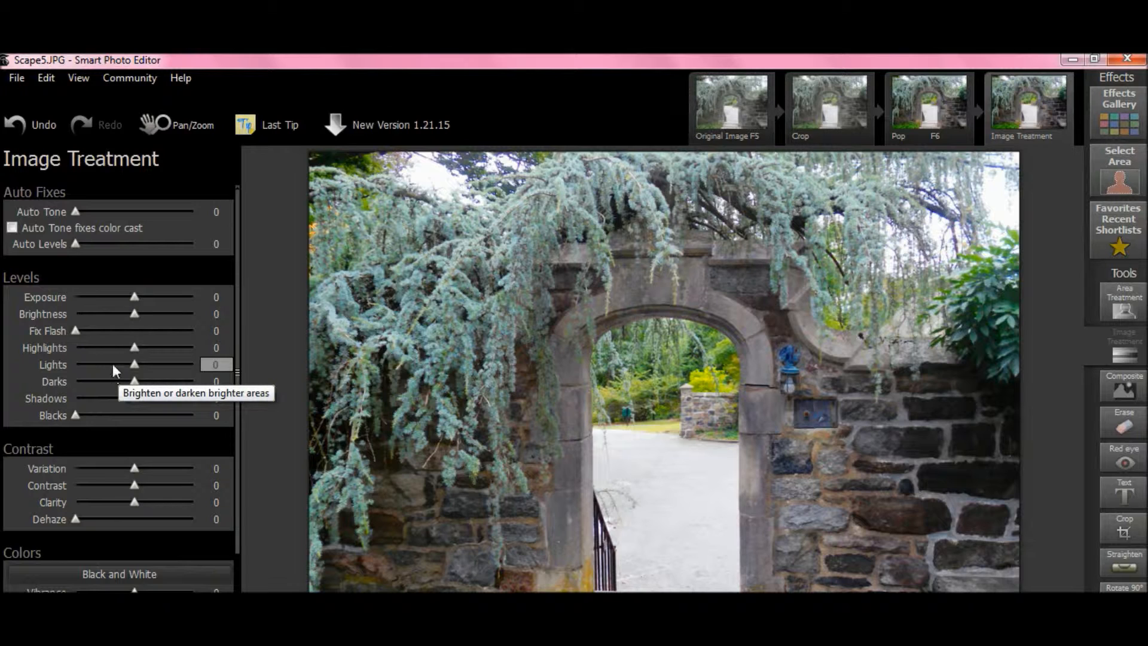
drag(193, 297, 116, 315)
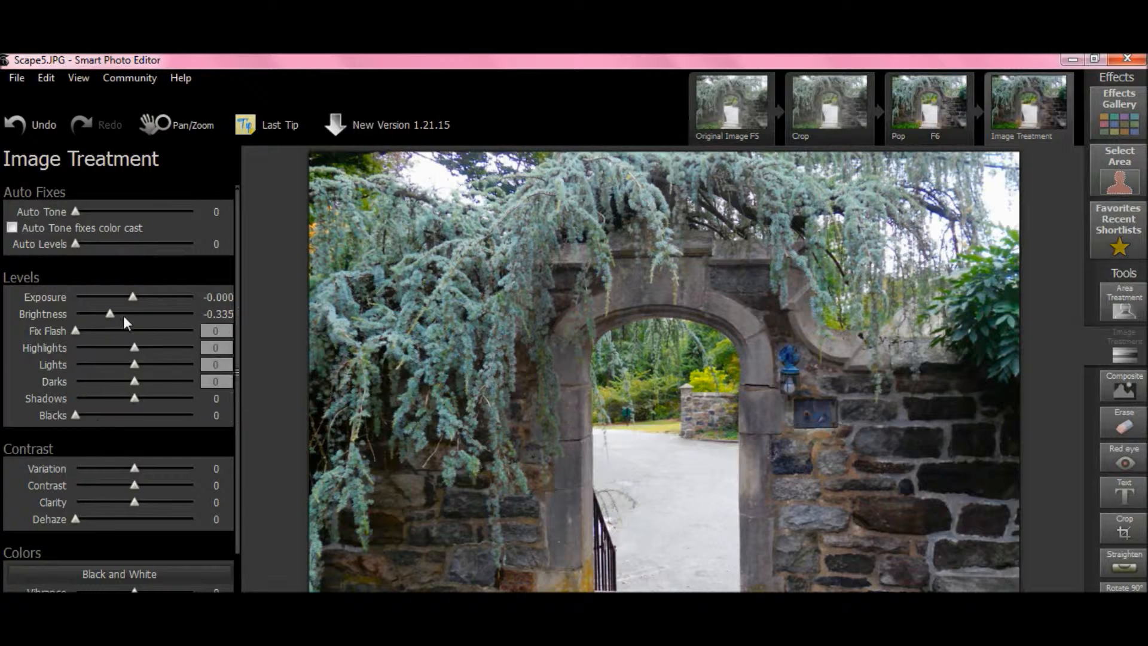
mouse_move(78, 419)
mouse_down()
mouse_move(248, 421)
mouse_move(50, 420)
mouse_move(87, 420)
mouse_up()
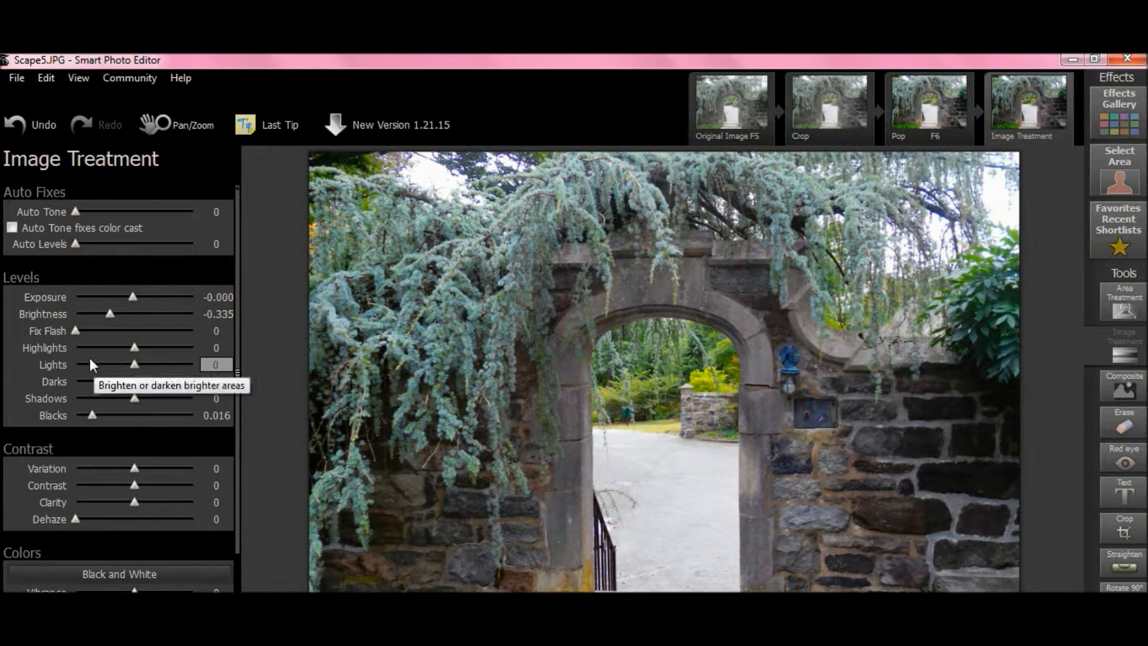
drag(131, 367, 231, 367)
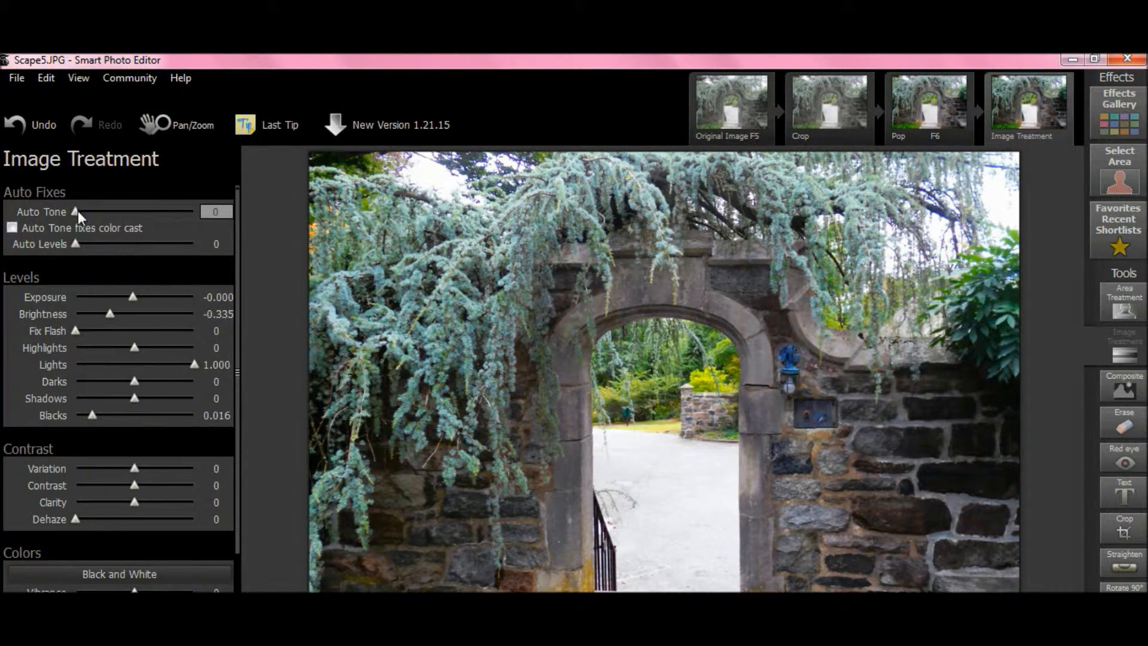
Step: Set the Image Treatment's Auto Tone to about 0.058, Auto Levels to about 0.038 and Clarity to about 0.033
drag(76, 212, 118, 213)
drag(72, 243, 106, 245)
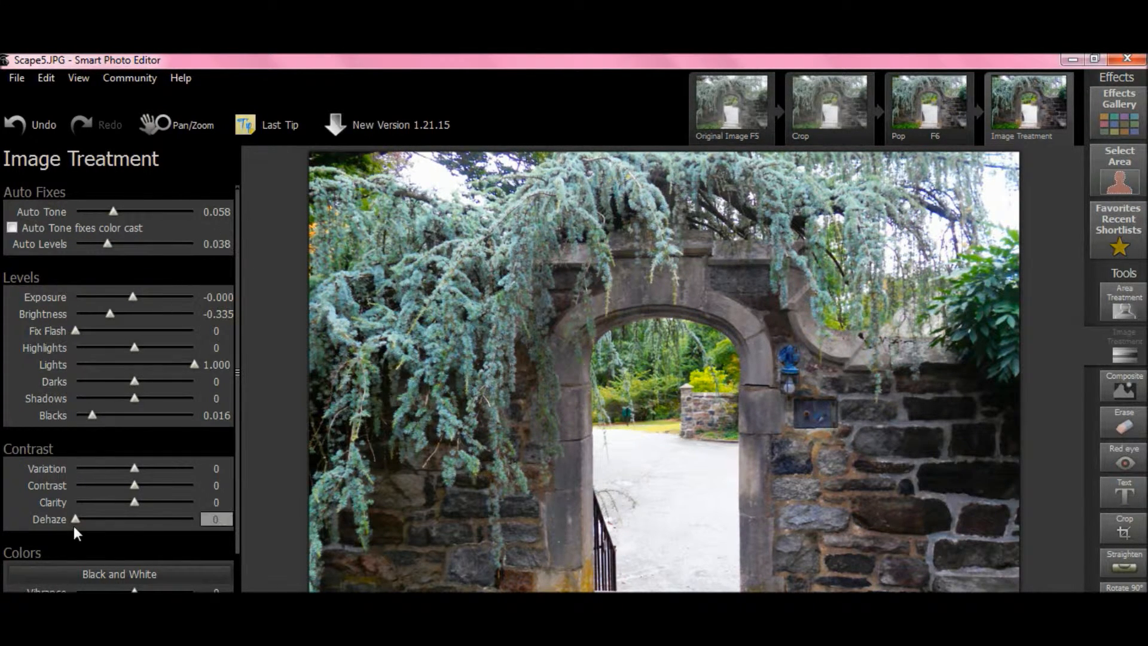
drag(135, 503, 149, 506)
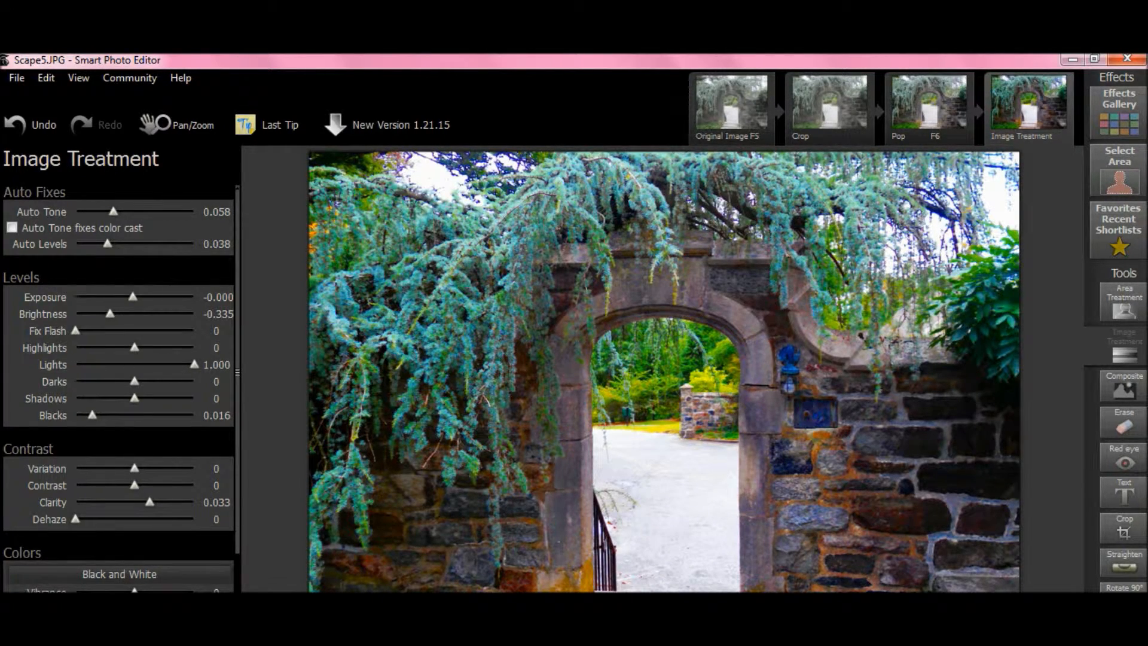
Step: Try the Image Treatment's black and white conversion and switch the photo back to color
click(120, 574)
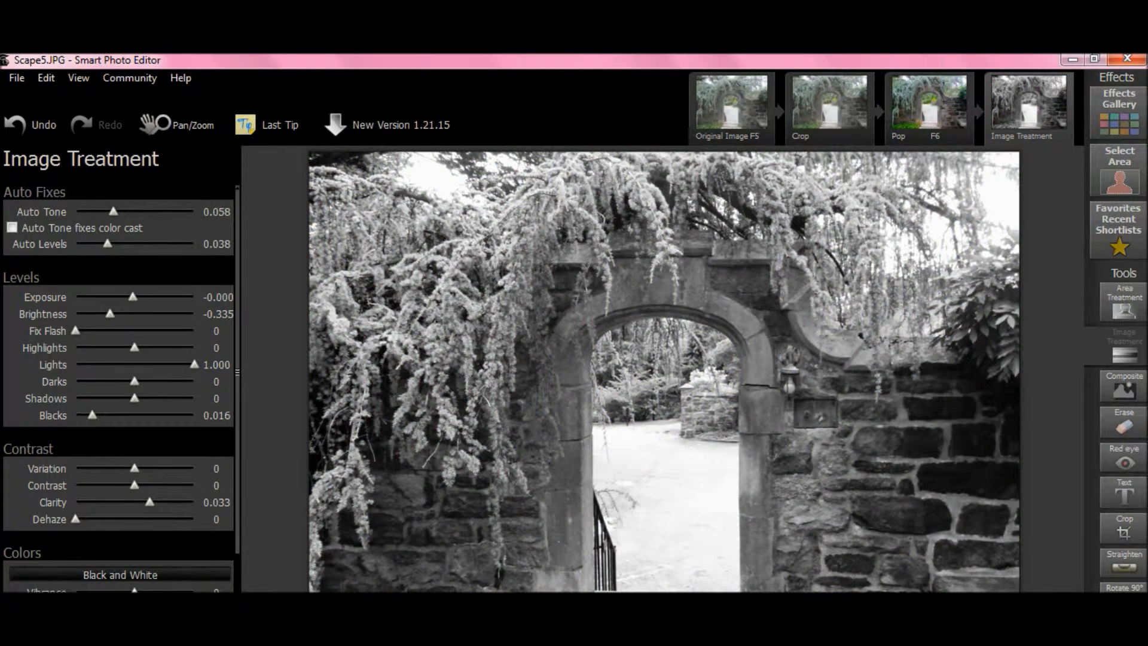
click(119, 575)
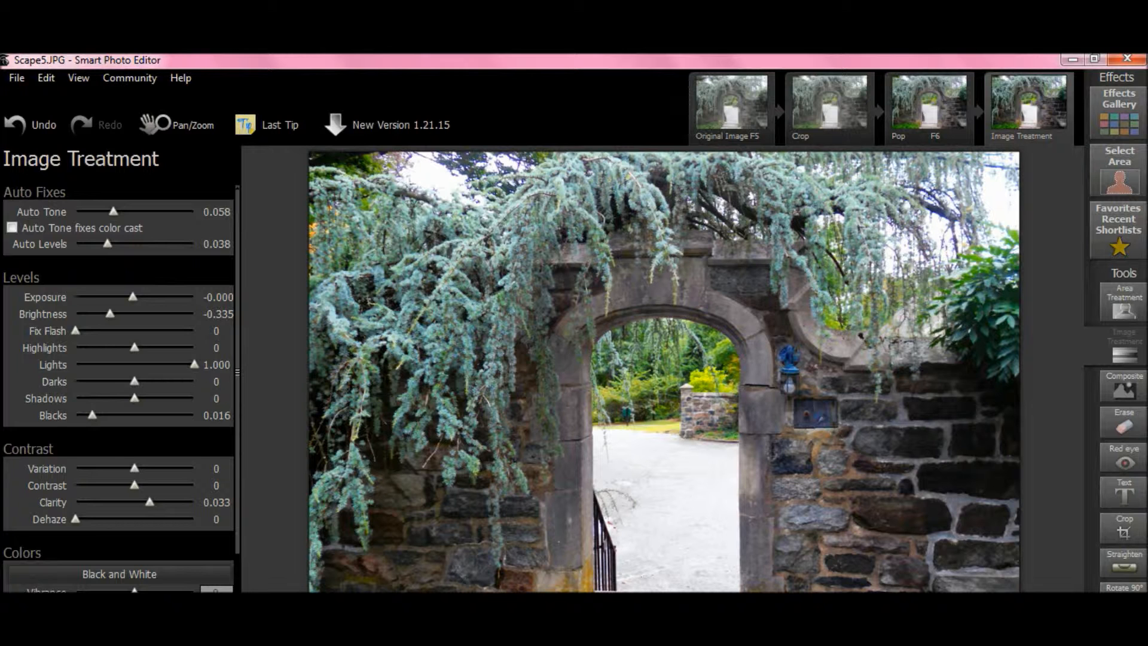
Step: Apply the favorite Light flare effect to the photo and raise its Master Fade to the maximum
click(1130, 230)
mouse_move(1117, 226)
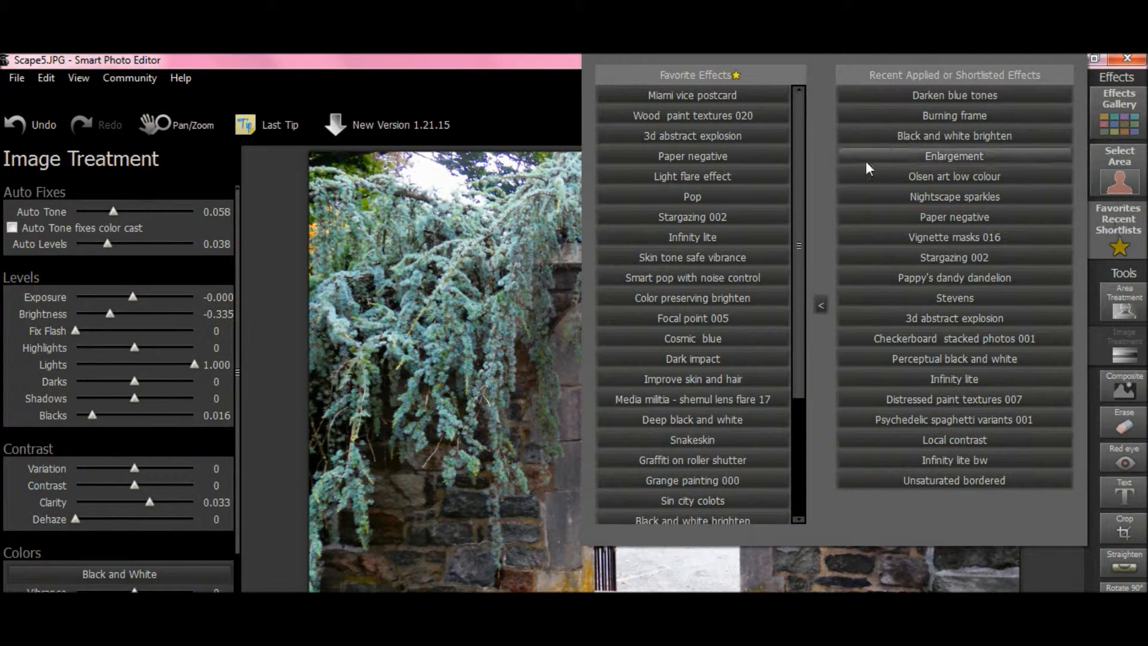
click(770, 173)
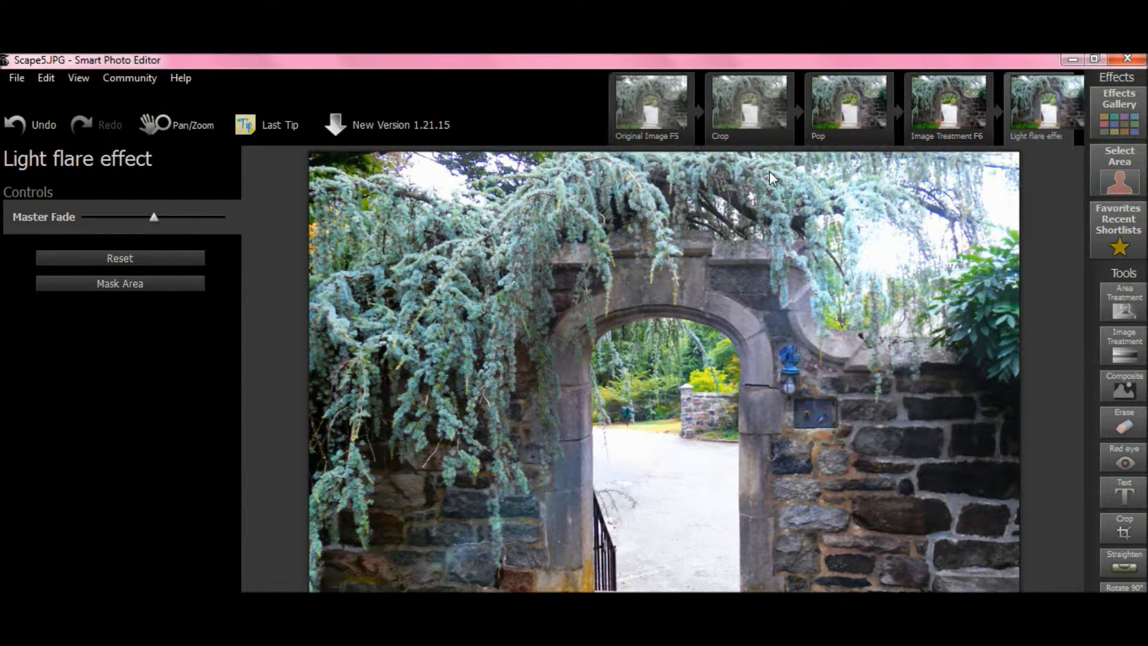
mouse_move(1113, 173)
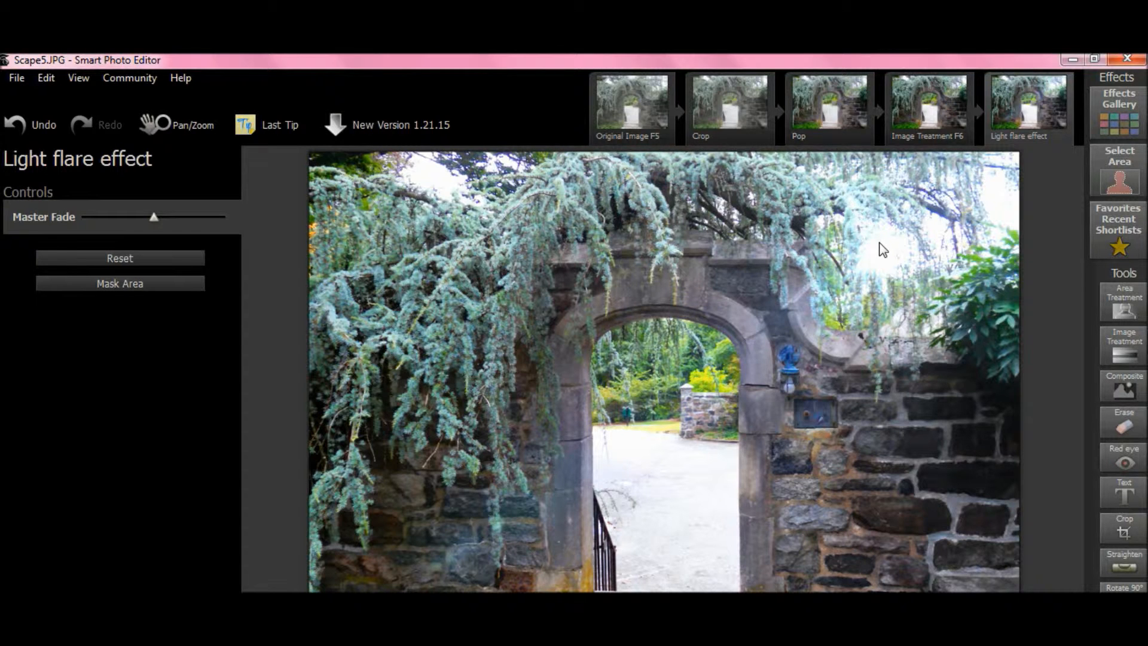
drag(155, 217, 226, 217)
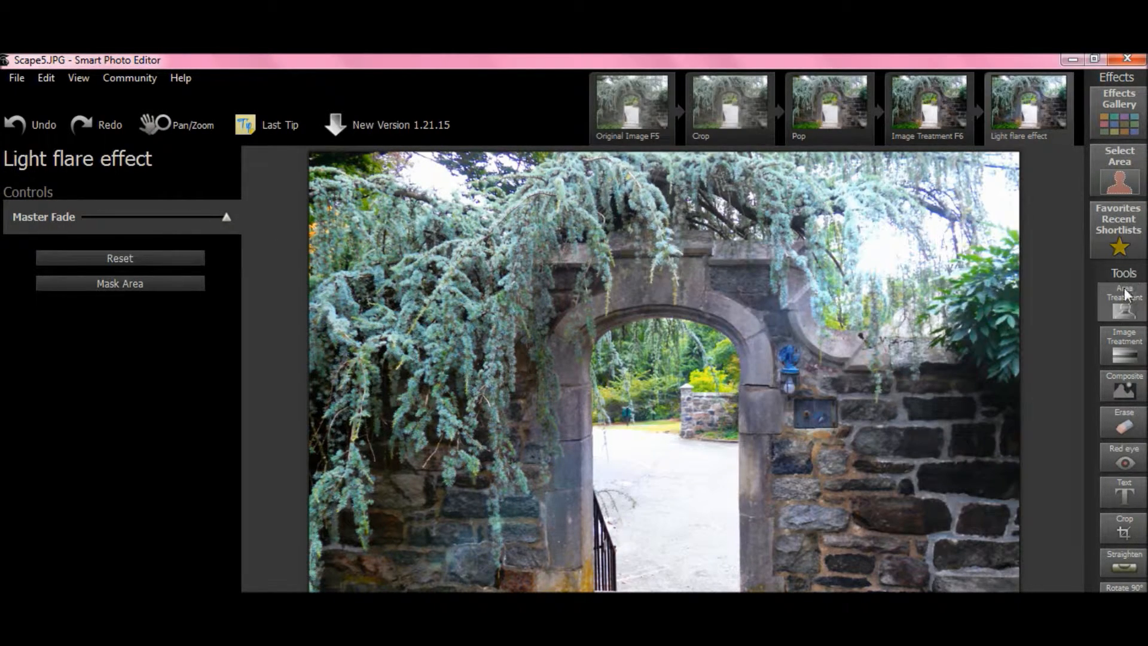
Step: Add another Image Treatment after the Light flare effect
mouse_move(1126, 306)
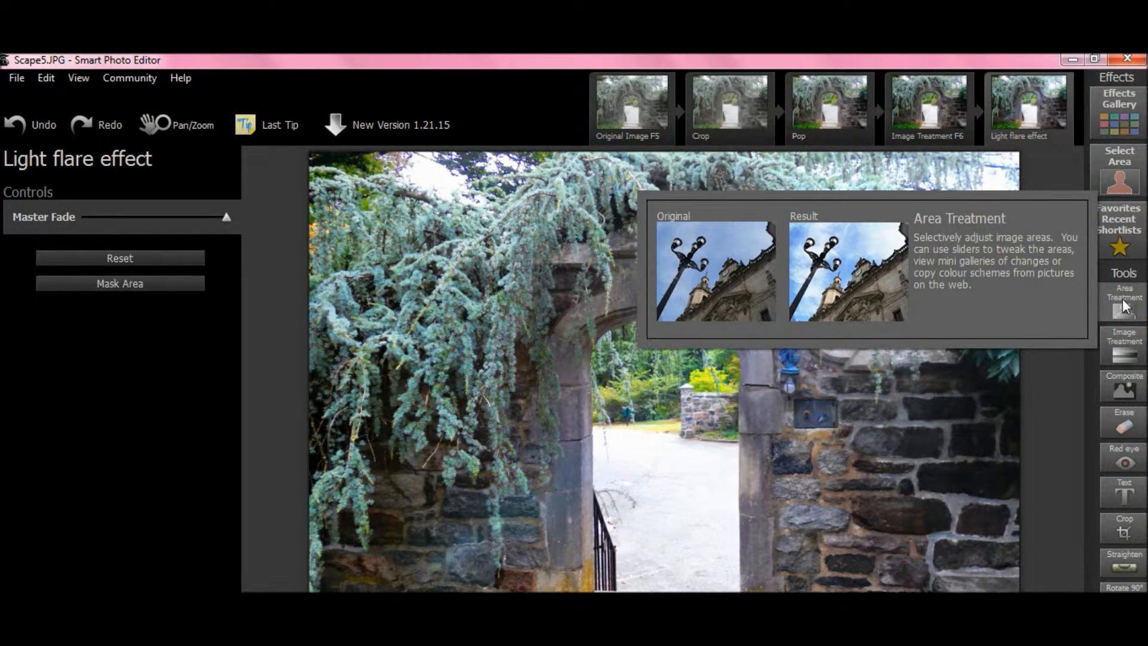
click(1136, 352)
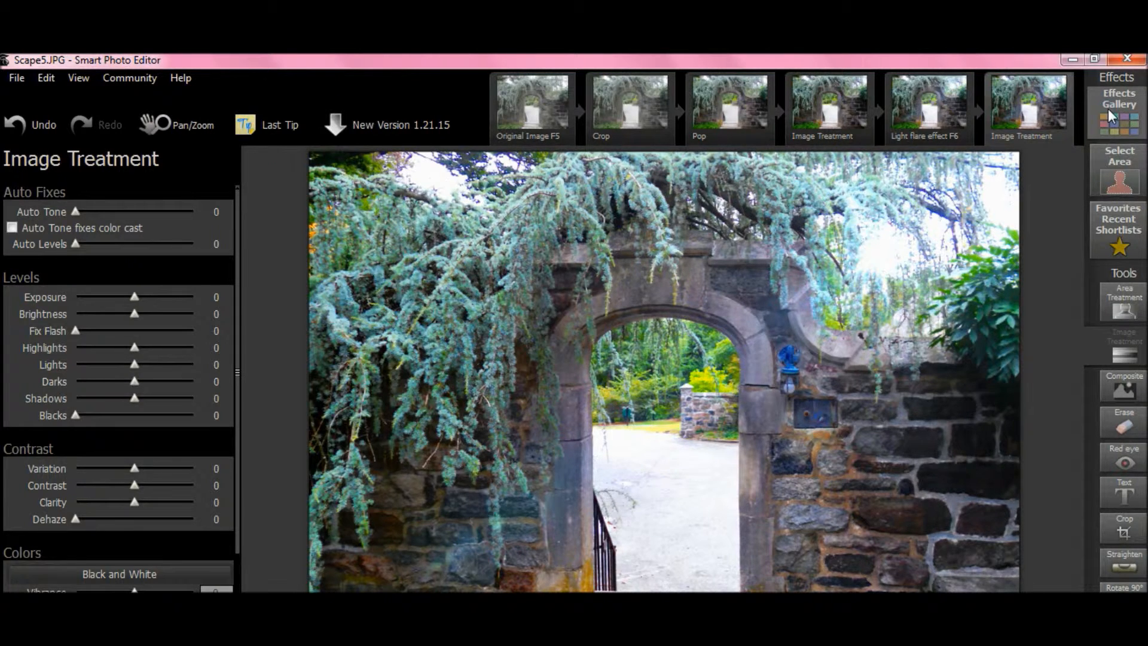
Step: Apply the Darken blue tones effect from the effects gallery with Brightness (blue) about -1.145 and Master Fade near its midpoint
click(1107, 109)
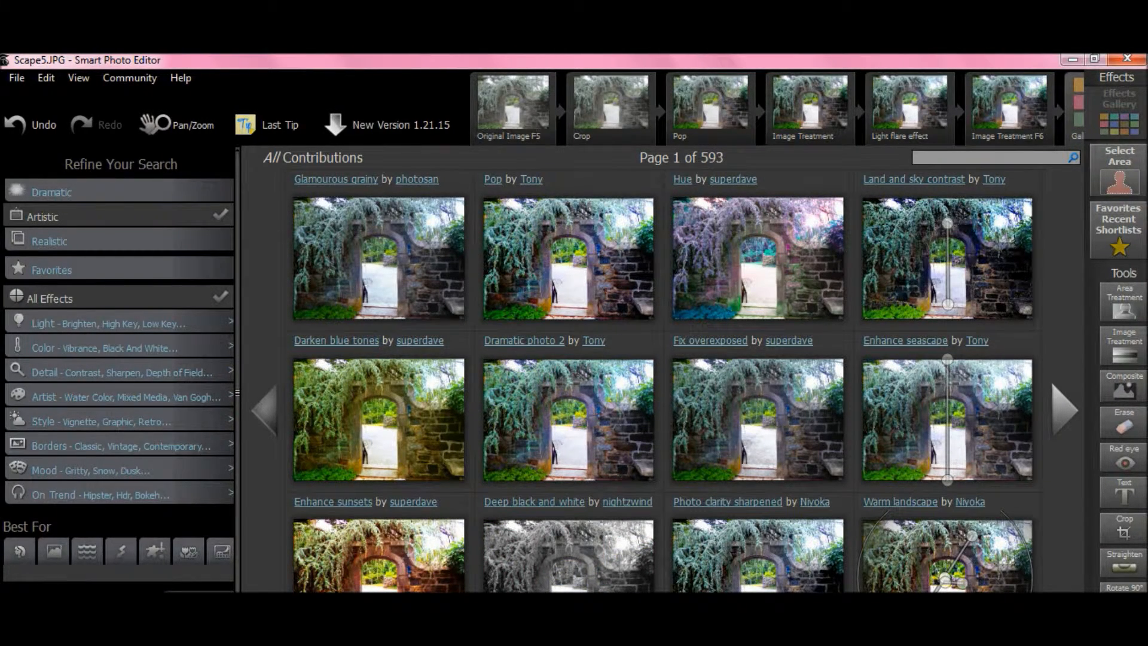
click(321, 401)
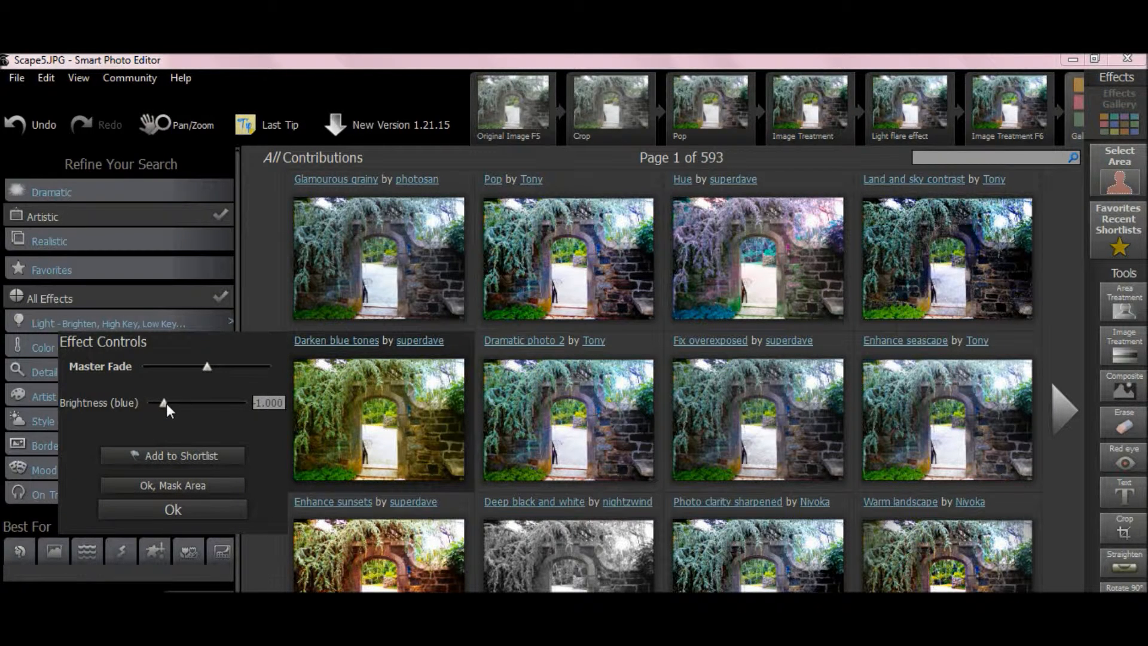
mouse_move(163, 403)
mouse_down()
mouse_move(209, 403)
mouse_move(146, 407)
mouse_move(166, 408)
mouse_up()
drag(167, 408, 220, 372)
drag(227, 367, 208, 366)
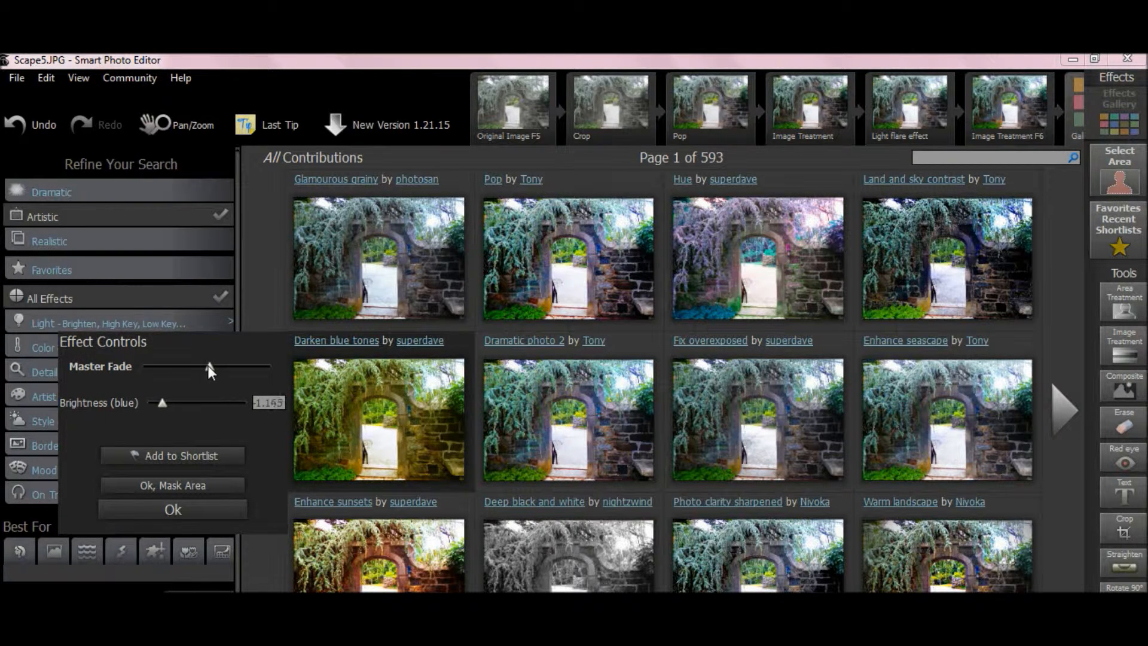
click(165, 509)
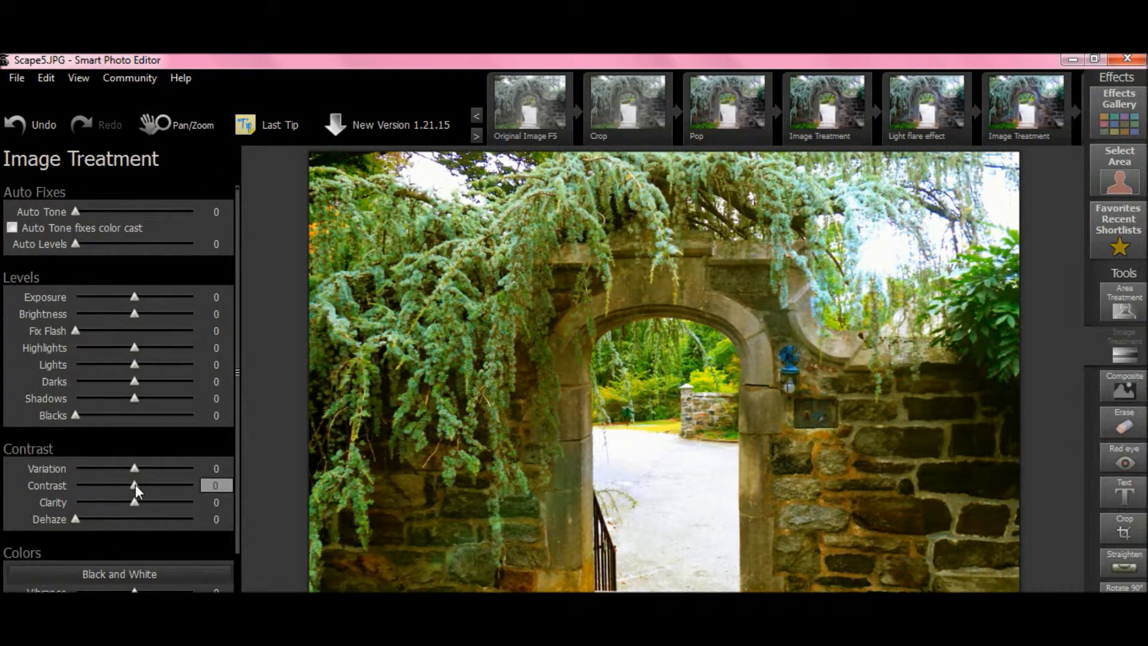
Step: Set the new Image Treatment's Contrast to 0.196 and Clarity to 0.004, and return to the Image Treatment following Light flare effect
mouse_move(135, 484)
mouse_down()
mouse_move(166, 485)
mouse_move(151, 486)
mouse_up()
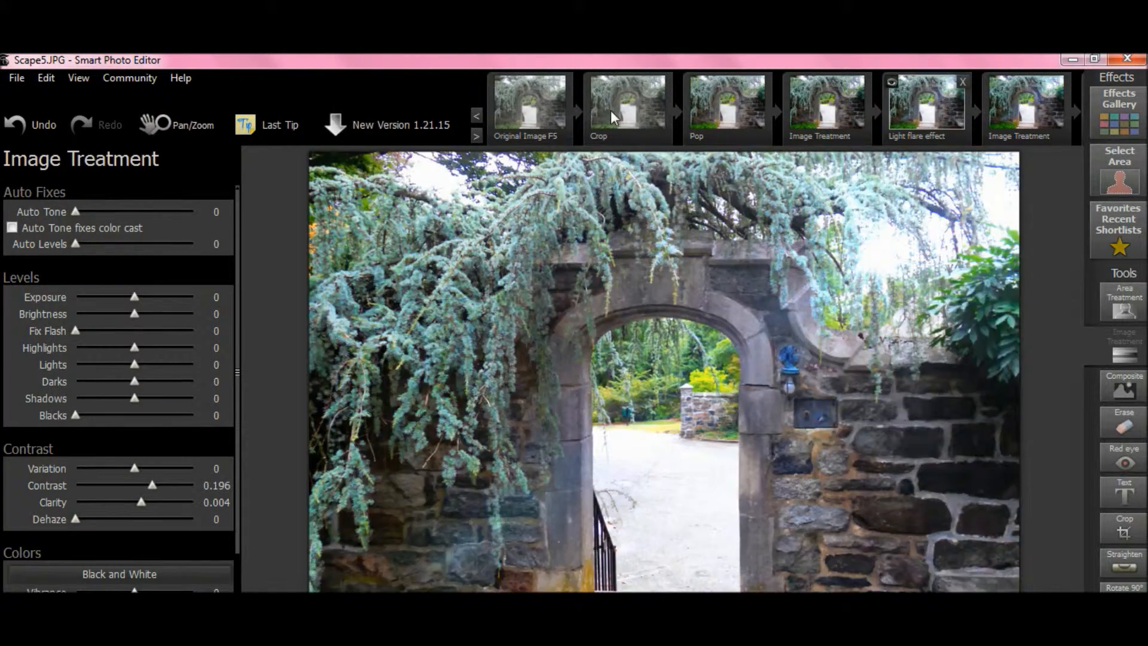
mouse_move(508, 112)
click(1010, 108)
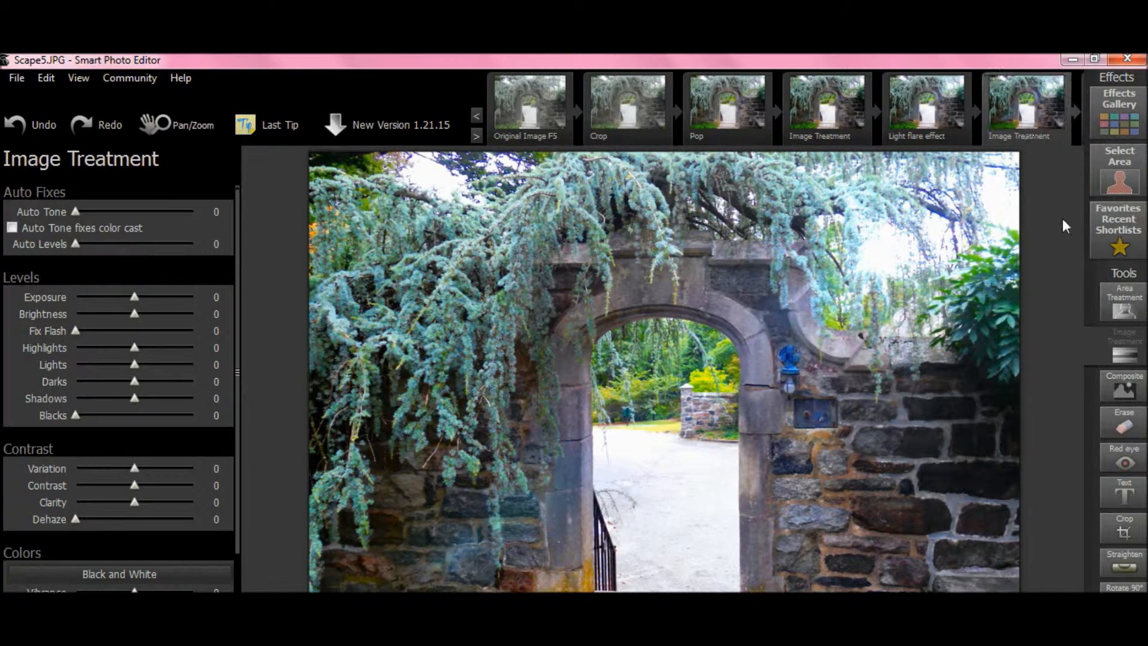
Step: Try the favorite Deep black and white effect on the photo and undo it
click(1103, 210)
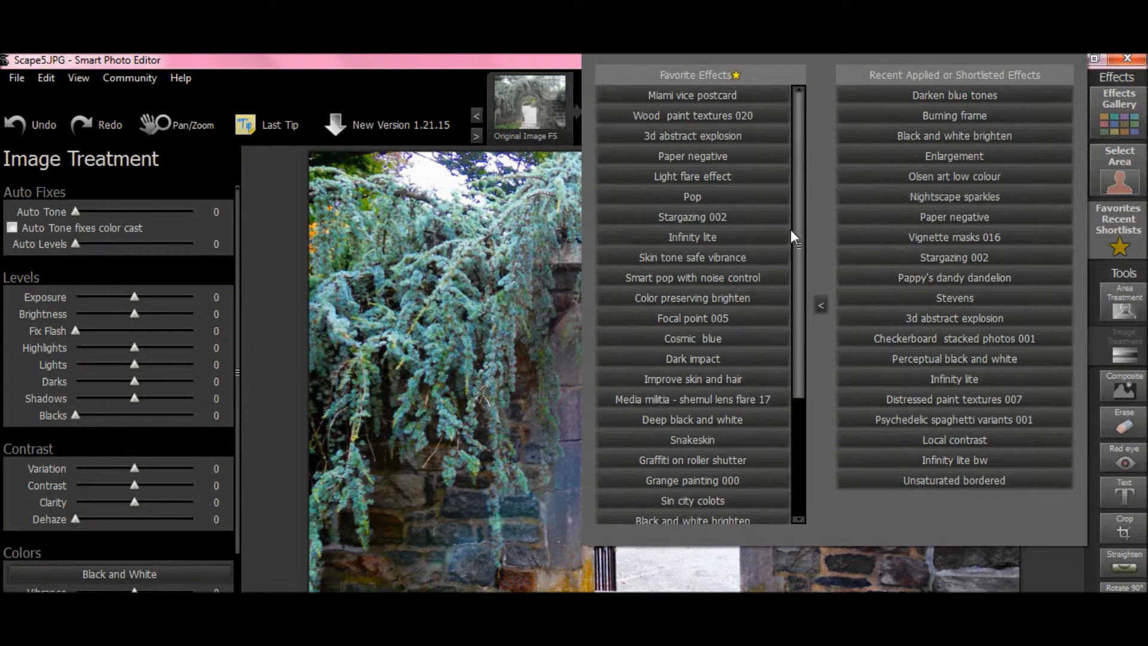
click(680, 419)
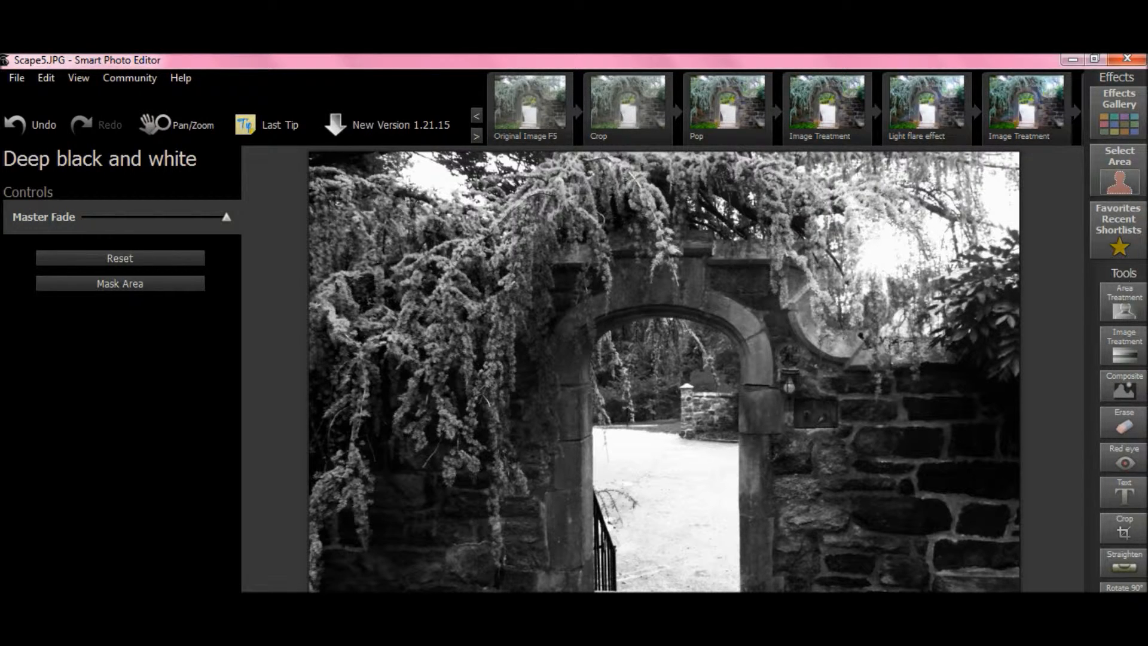
click(33, 124)
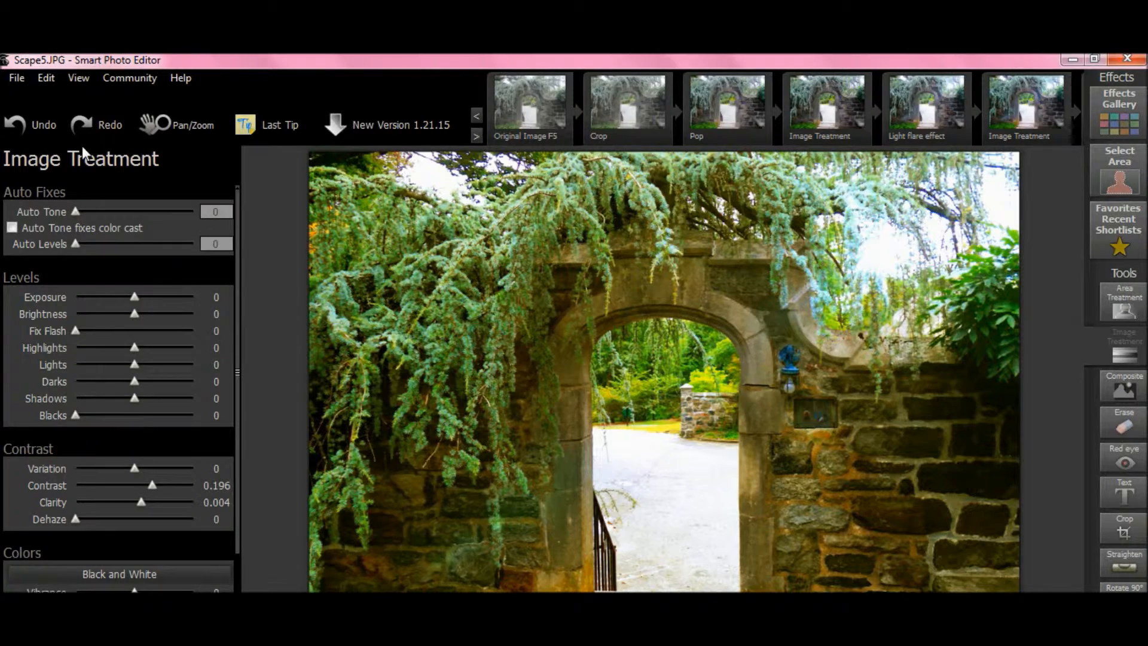
Step: View the original image for comparison and return to the Image Treatment following the Light flare effect
click(514, 102)
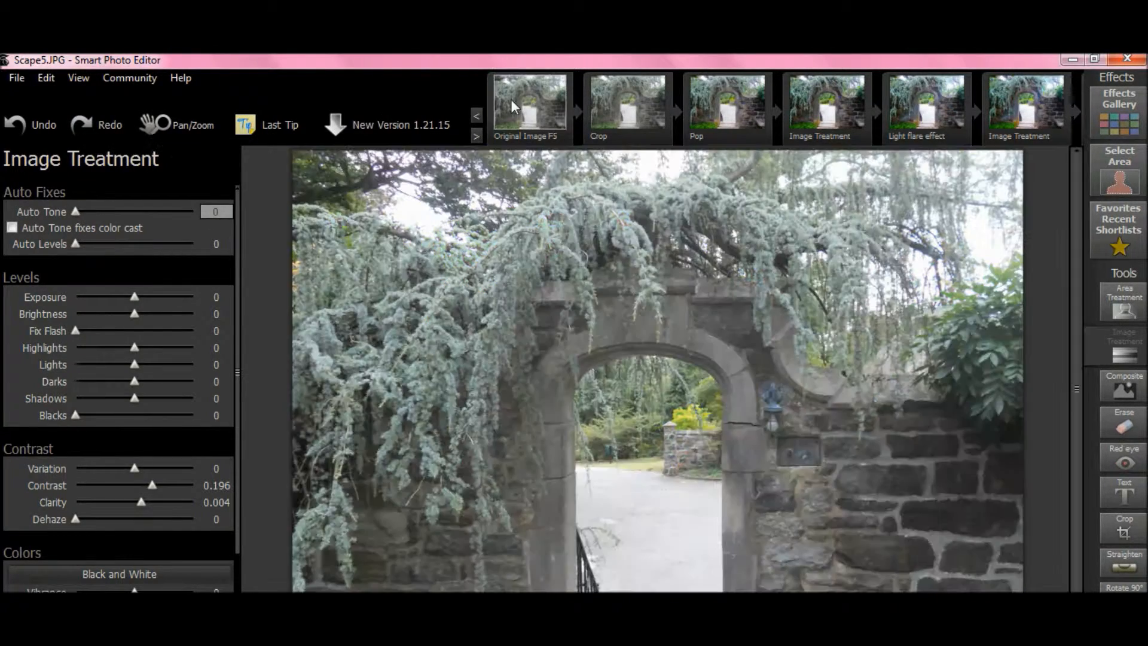
click(1037, 110)
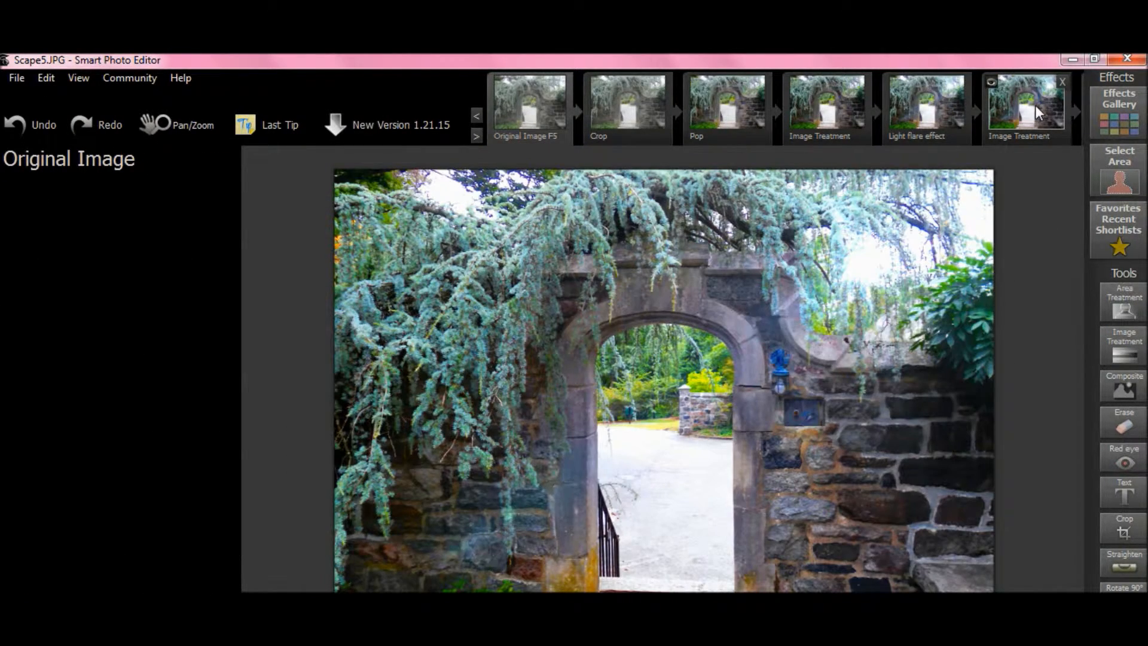
click(1036, 105)
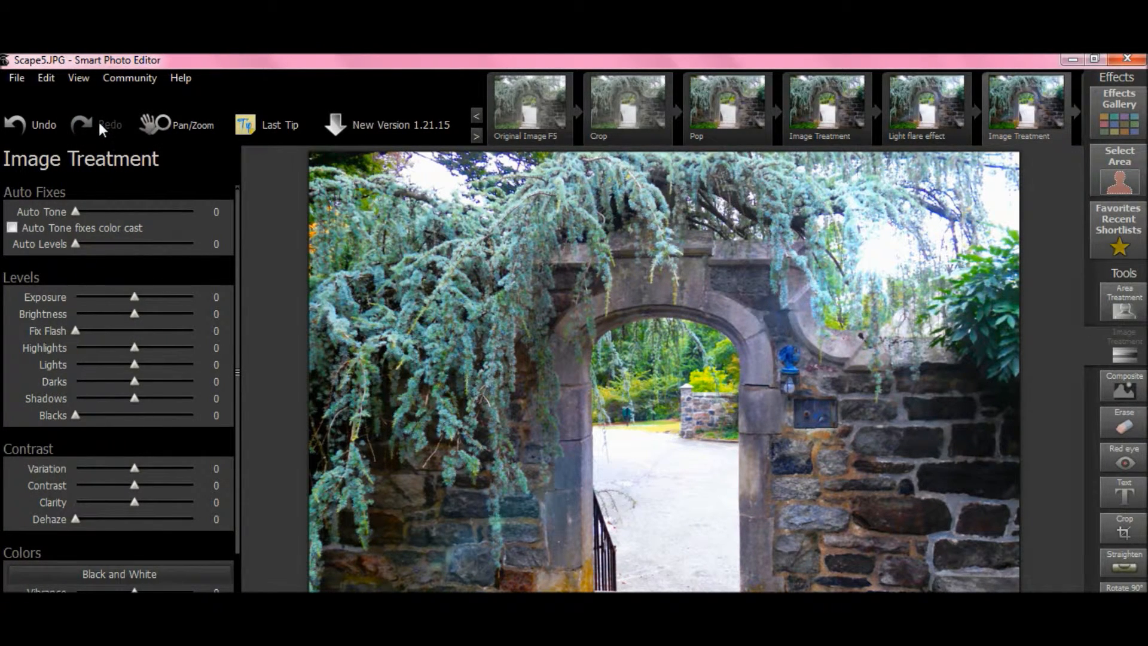
Step: Apply the favorite Deep black and white effect to the photo after the selected Image Treatment
click(1103, 219)
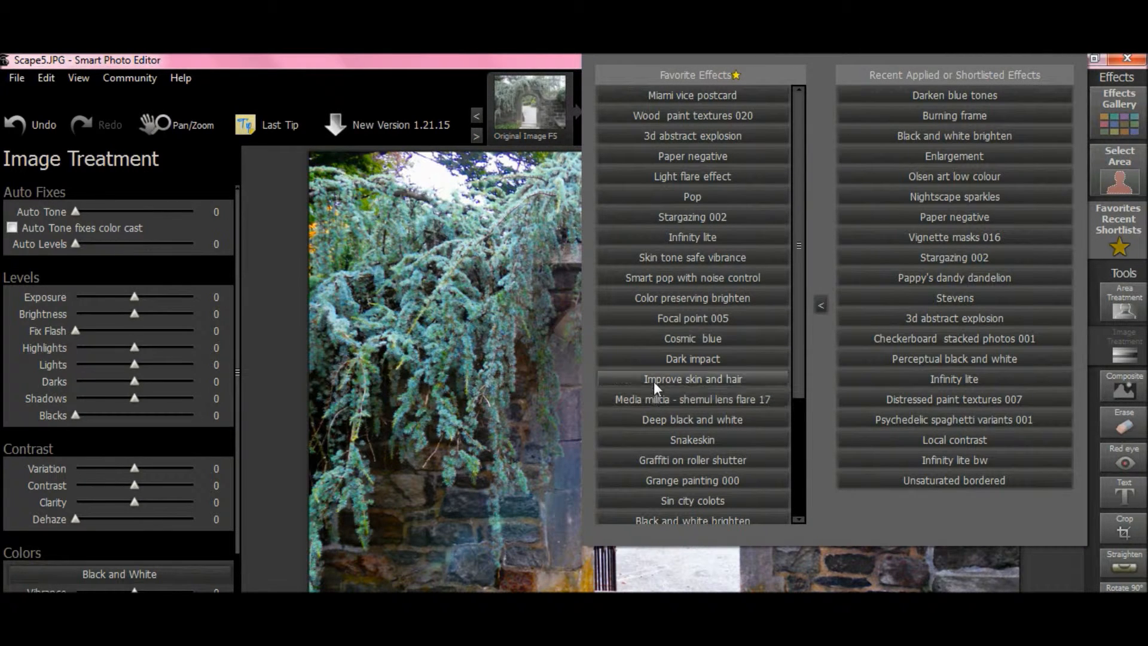
click(670, 420)
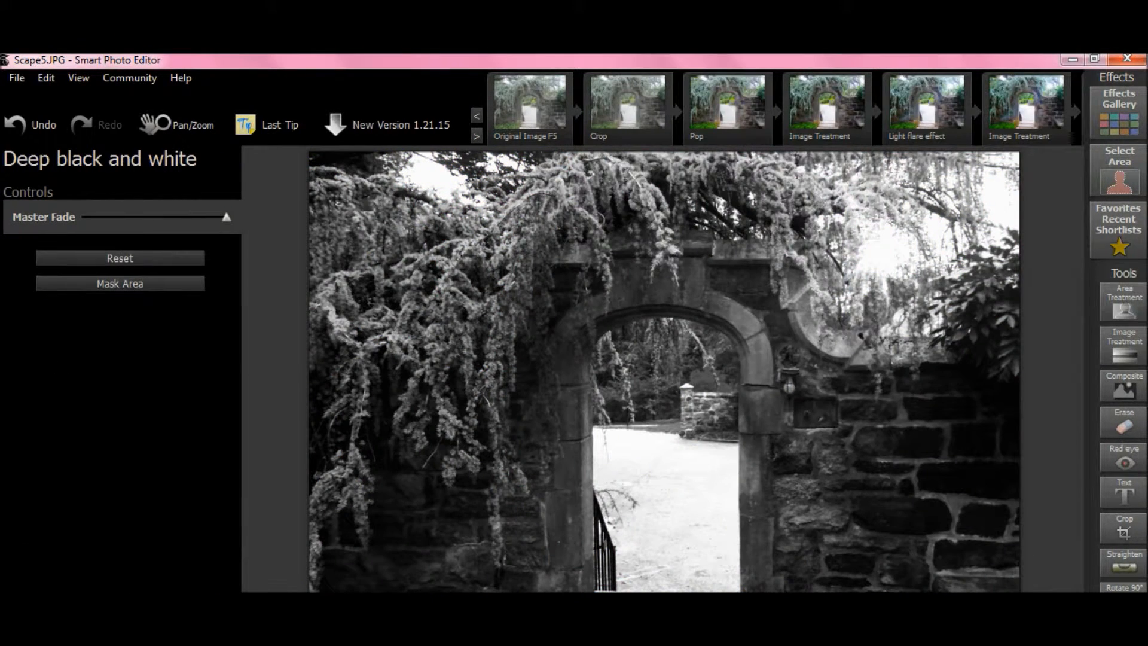
click(1115, 229)
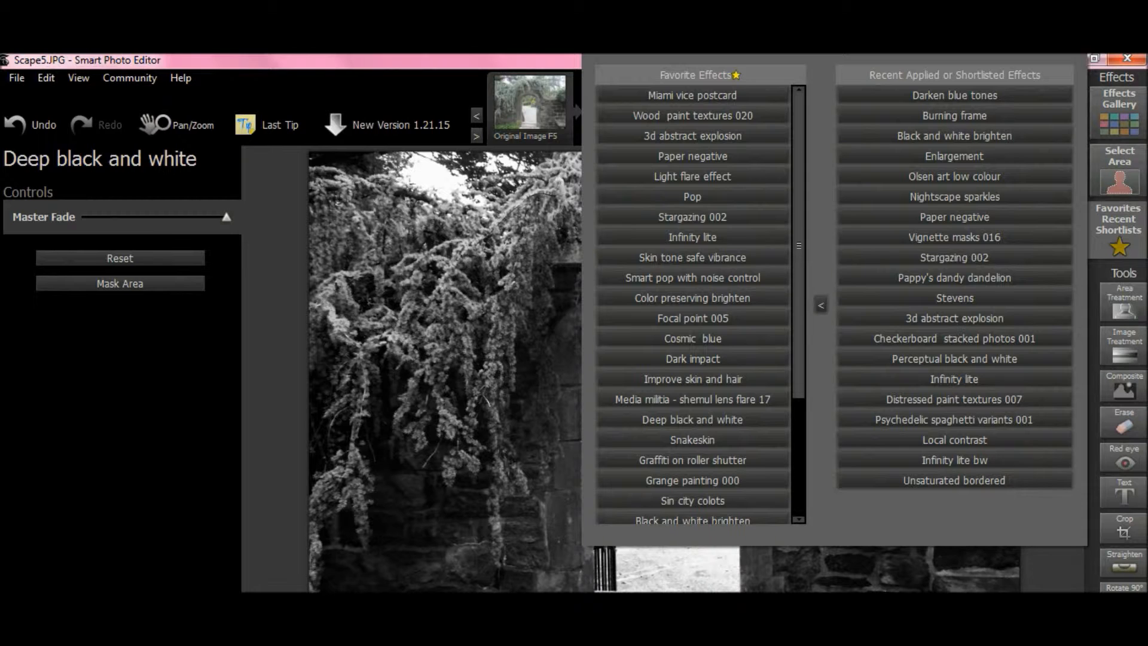
click(5, 553)
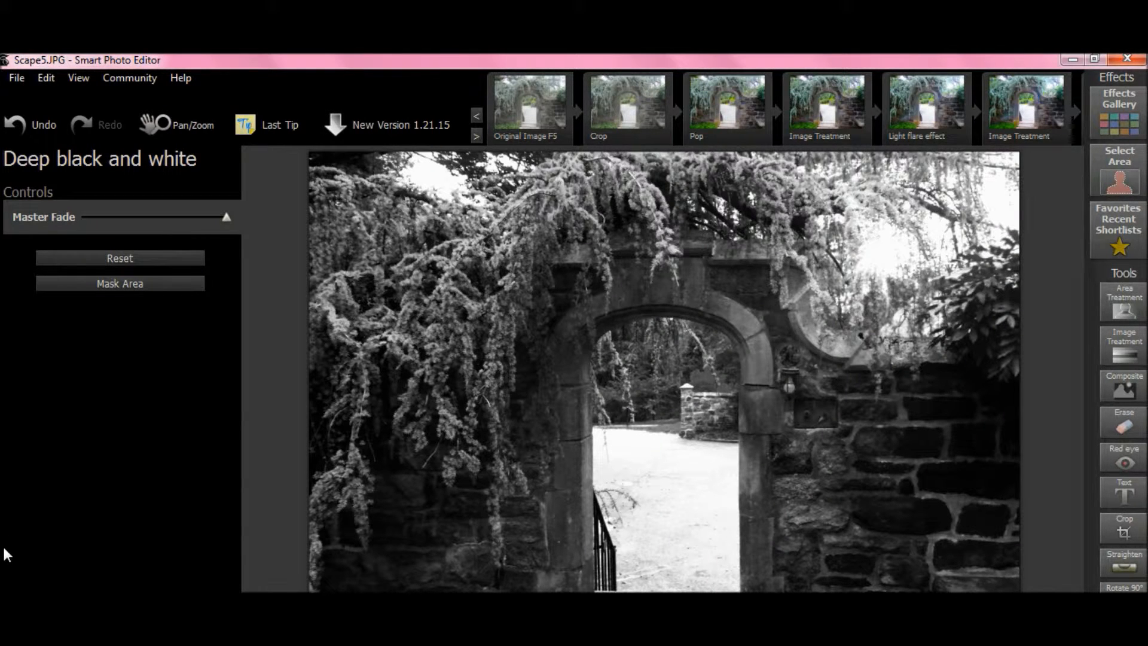